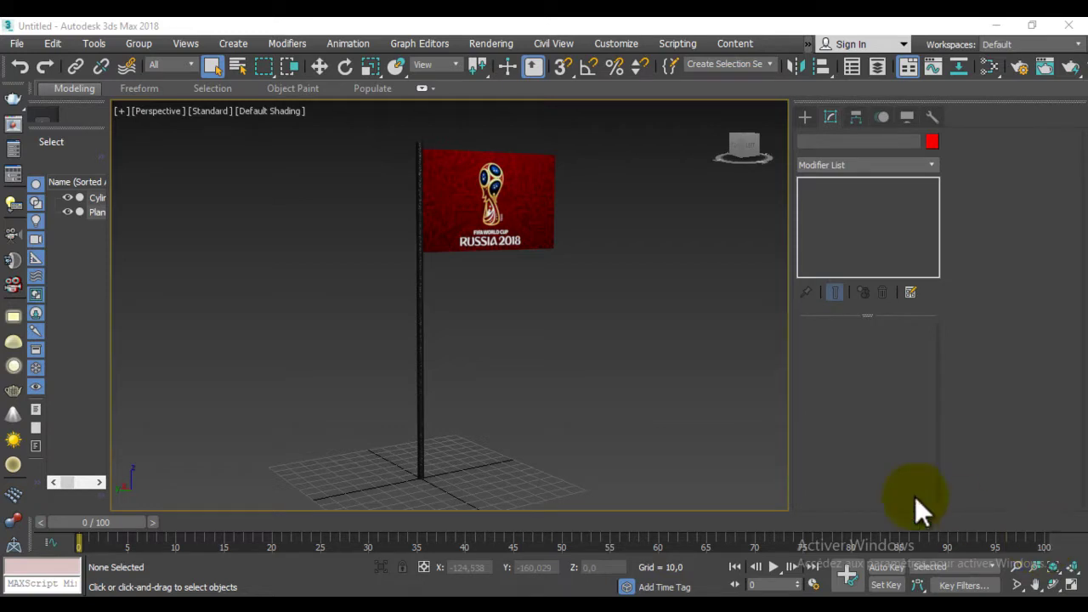
Select Plane001 and apply a Cloth modifier, found by typing 'cloth' in the Modifier List.
left_click(520, 197)
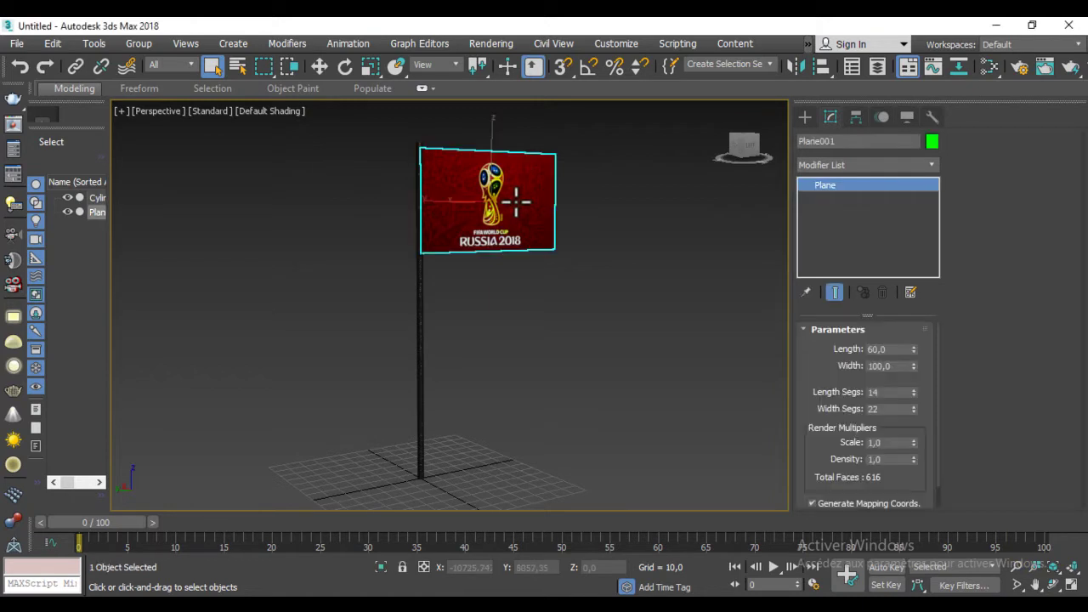
left_click(845, 165)
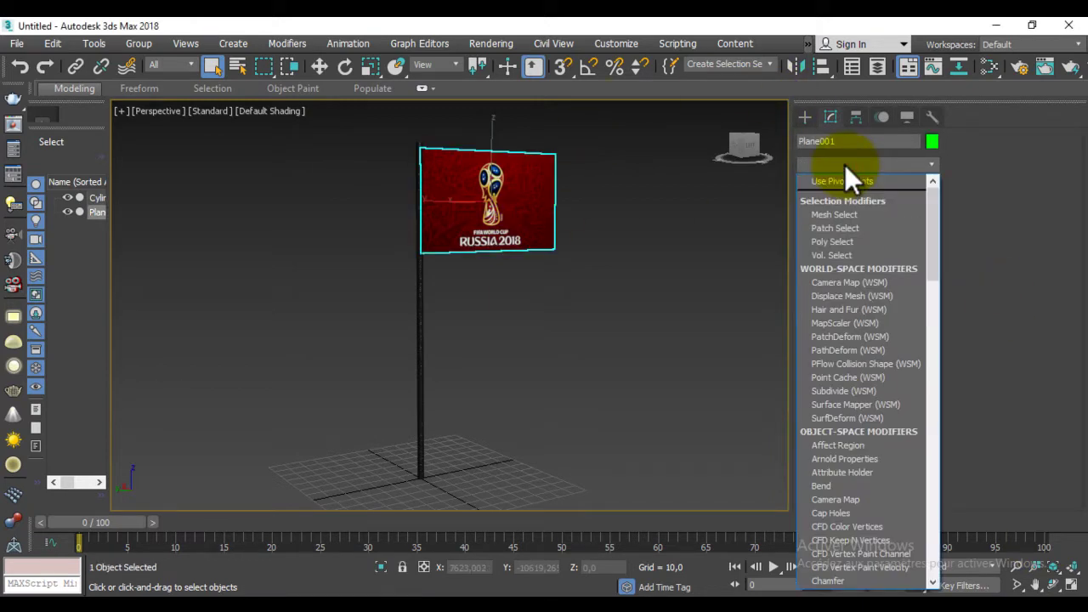
type("cloth")
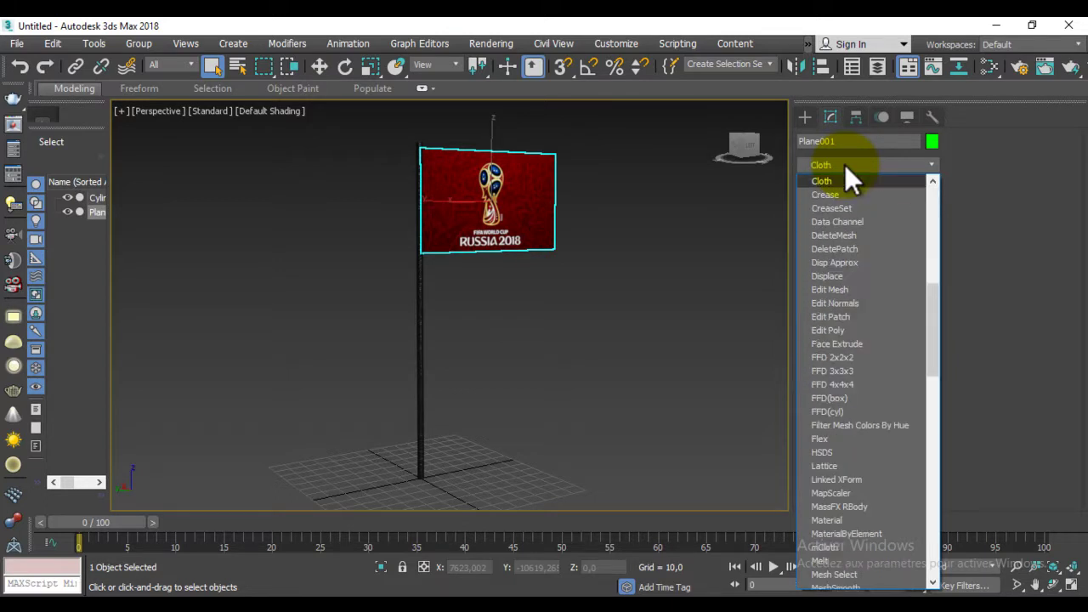
left_click(844, 181)
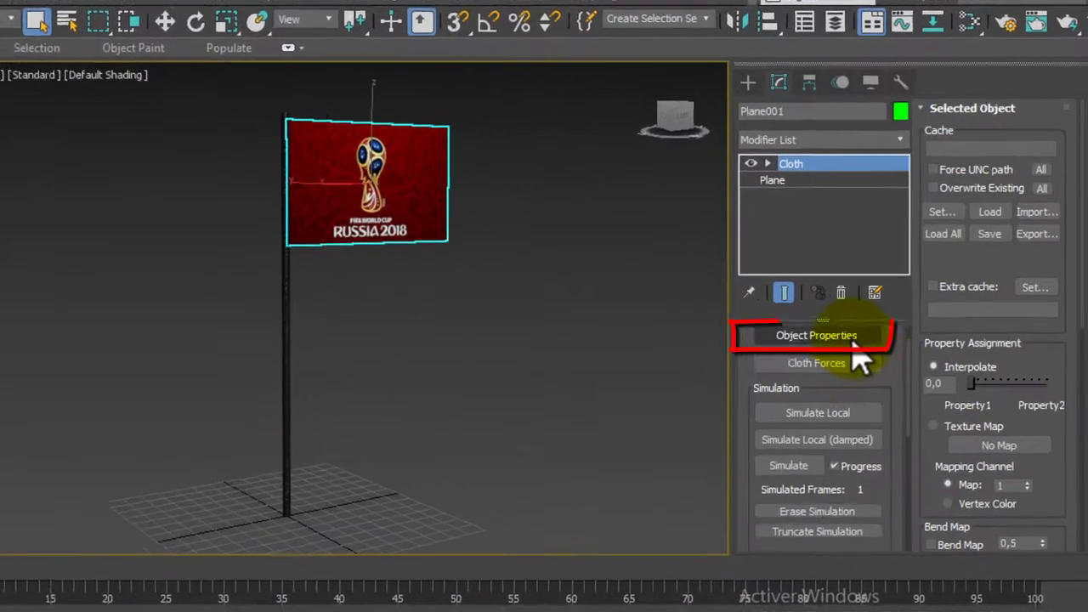
In Cloth Object Properties, set Plane001 to behave as Cloth.
left_click(843, 337)
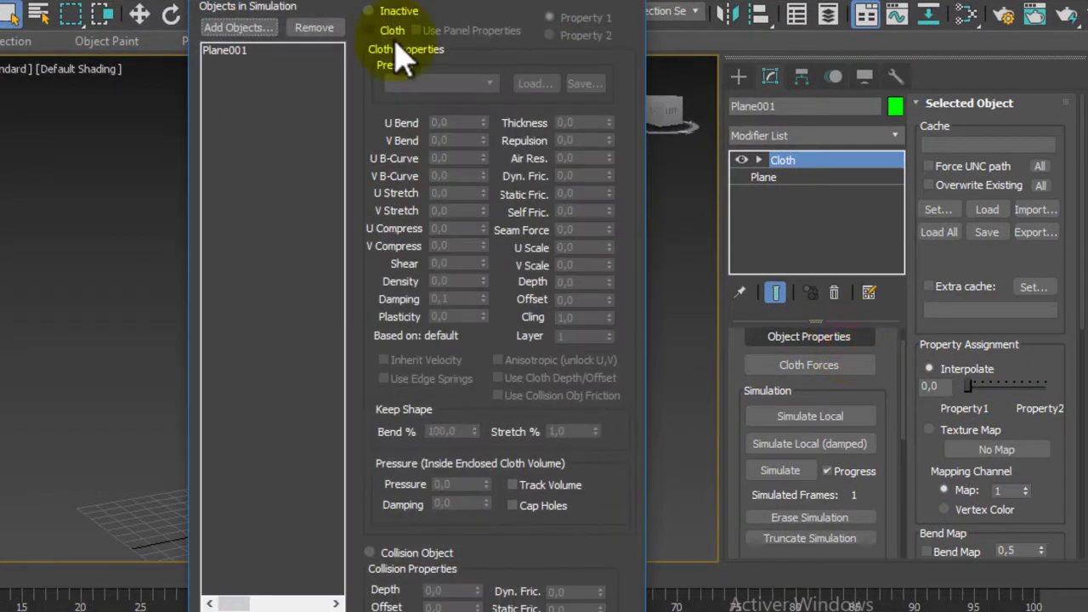
left_click_drag(380, 2, 740, 19)
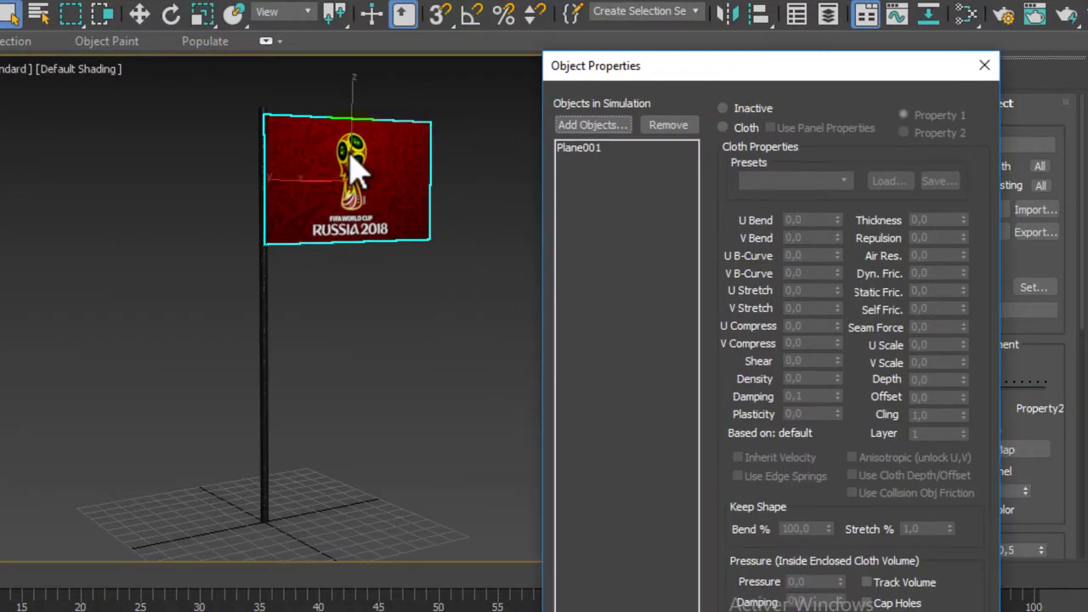
left_click(722, 134)
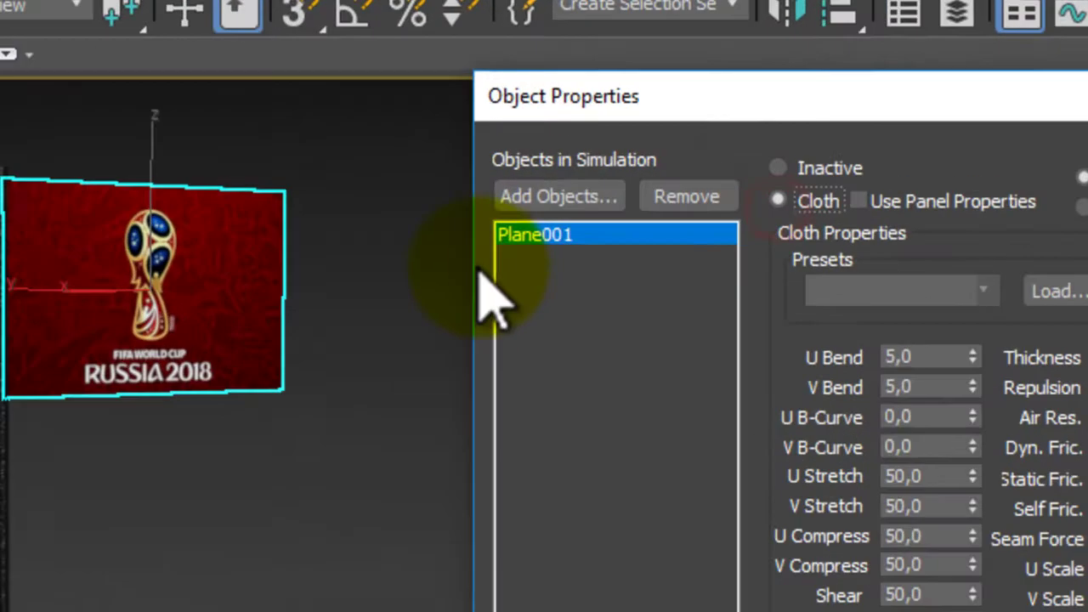
Add pole Cylinder001 to the simulation as a Collision Object and confirm with OK.
left_click(557, 268)
left_click(90, 160)
left_click(314, 572)
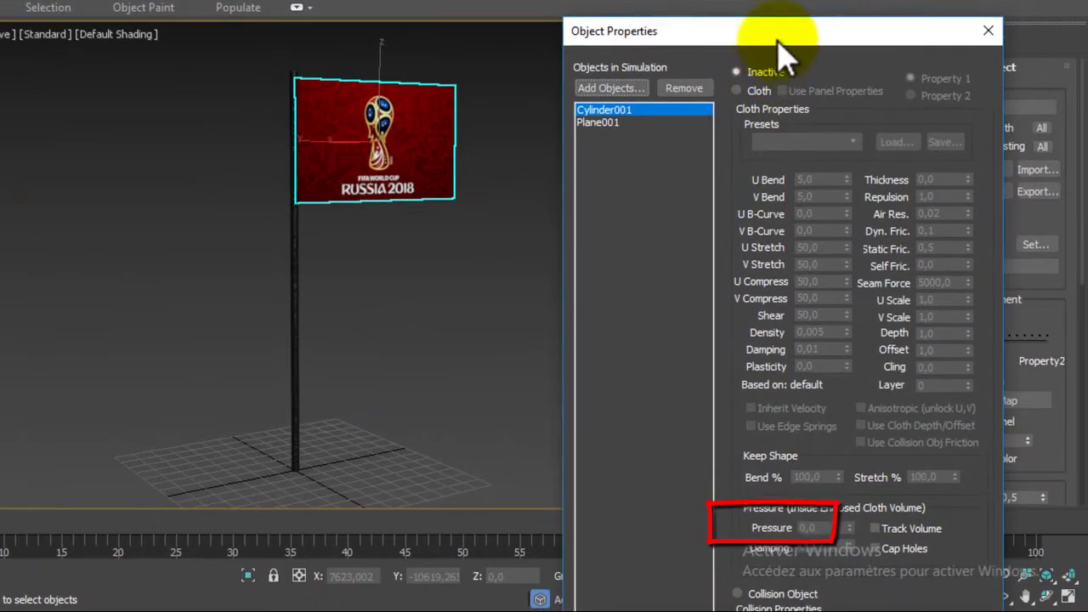
left_click(739, 526)
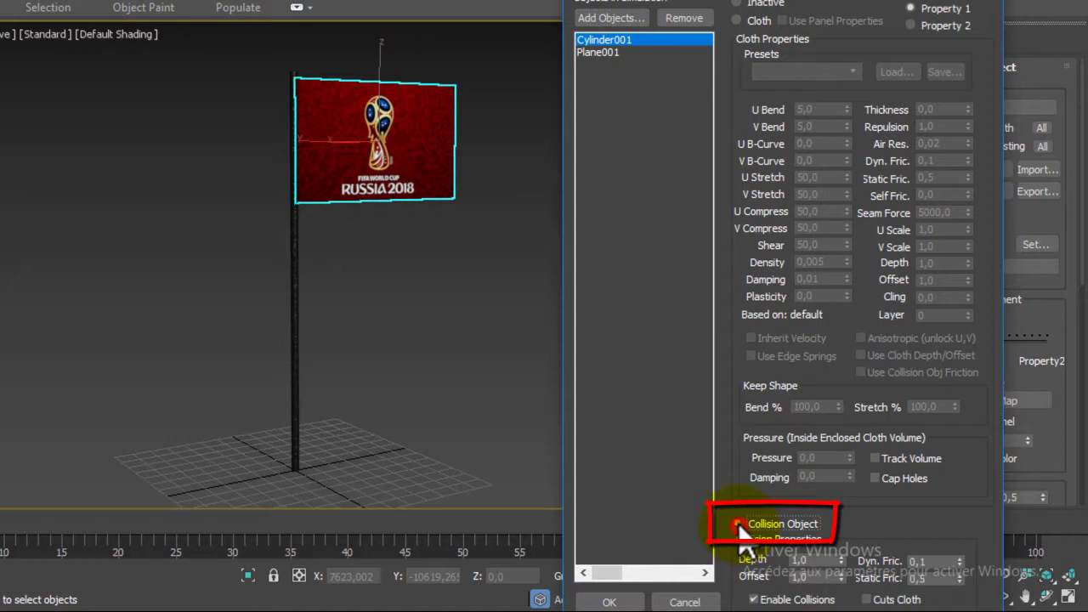
scroll(712, 29, "down", 1)
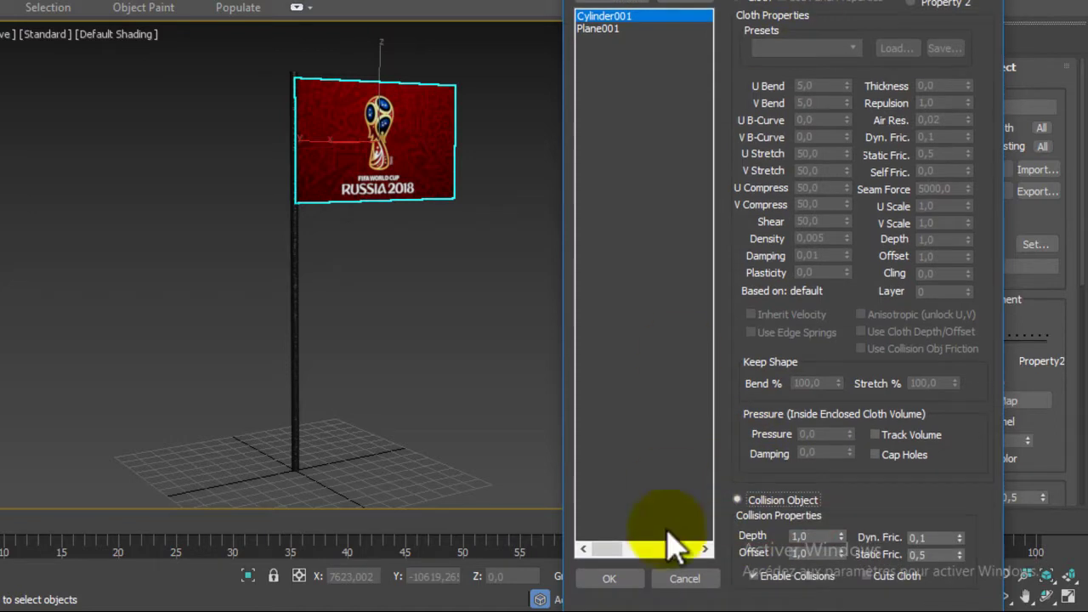
left_click(610, 578)
Run a Simulate Local test of the flag's cloth.
left_click(787, 249)
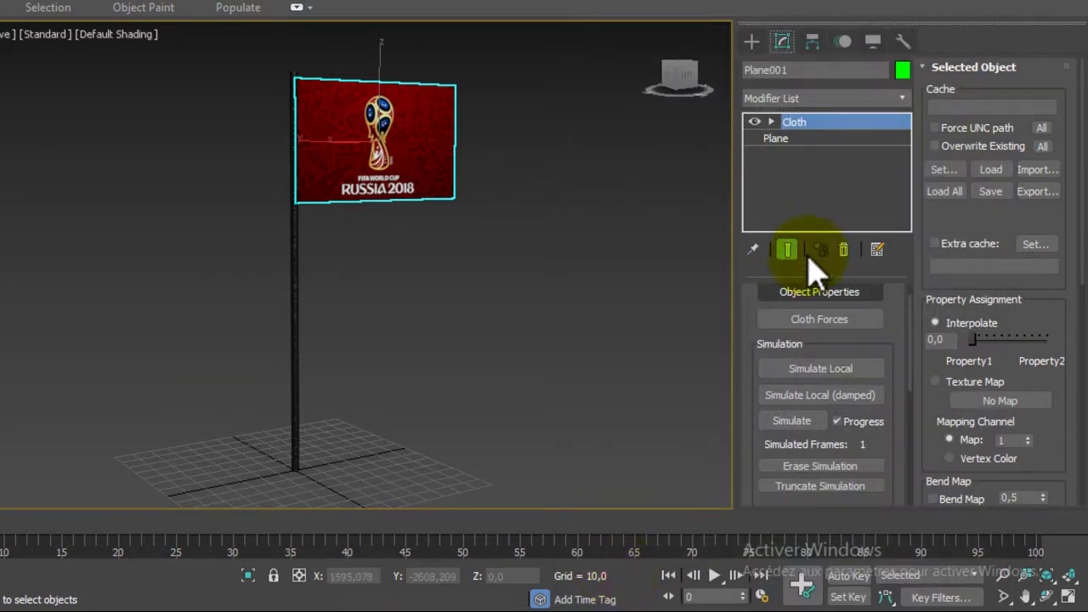
left_click_drag(892, 344, 893, 294)
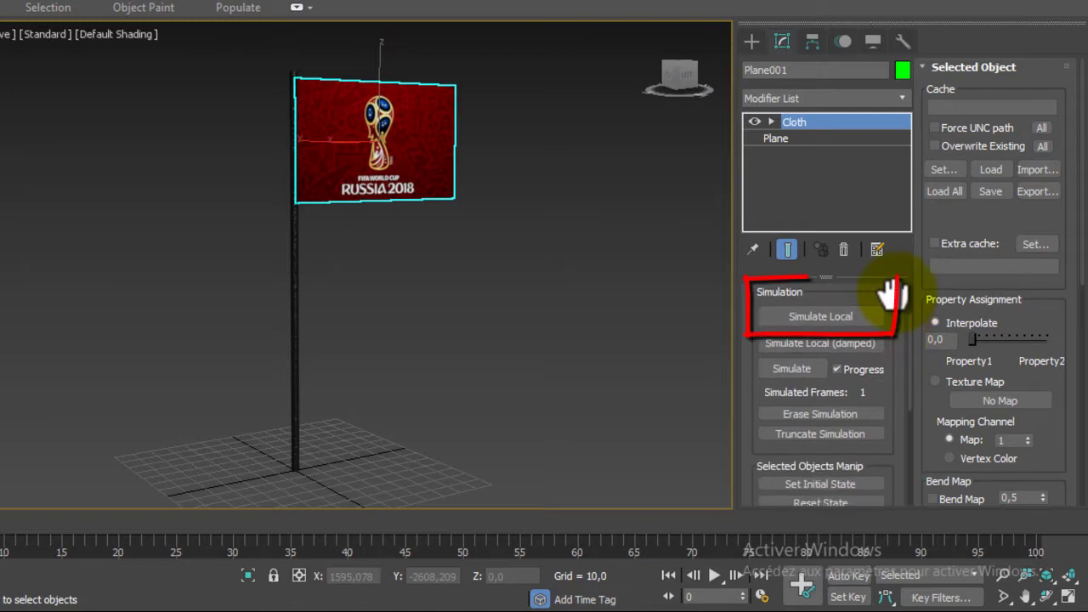
left_click(835, 314)
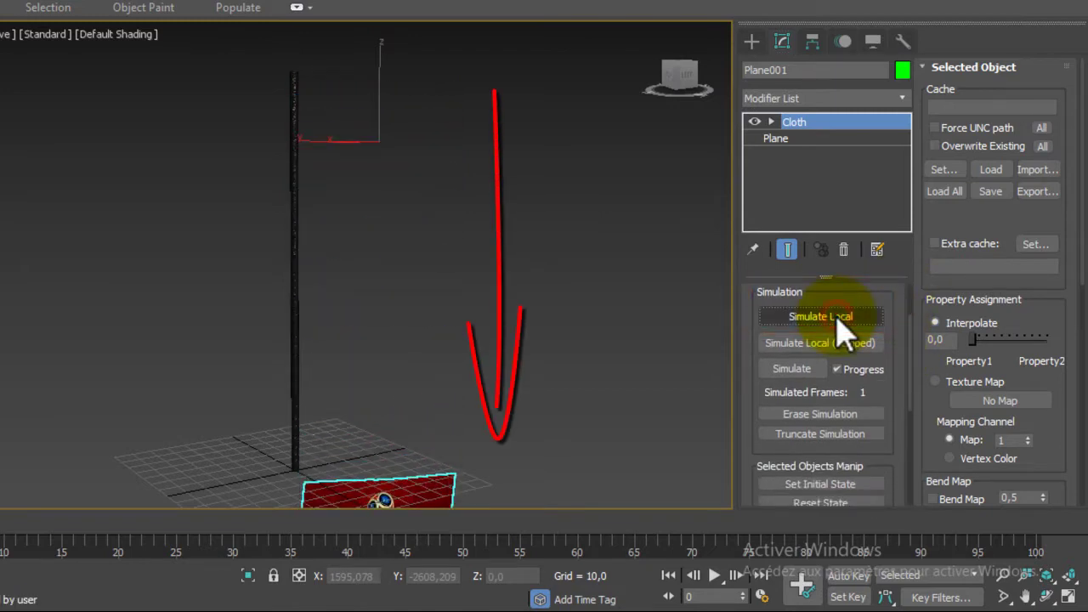
Reset State under Selected Objects Manip to restore the flag, then frame it in the viewport.
left_click_drag(889, 454, 855, 308)
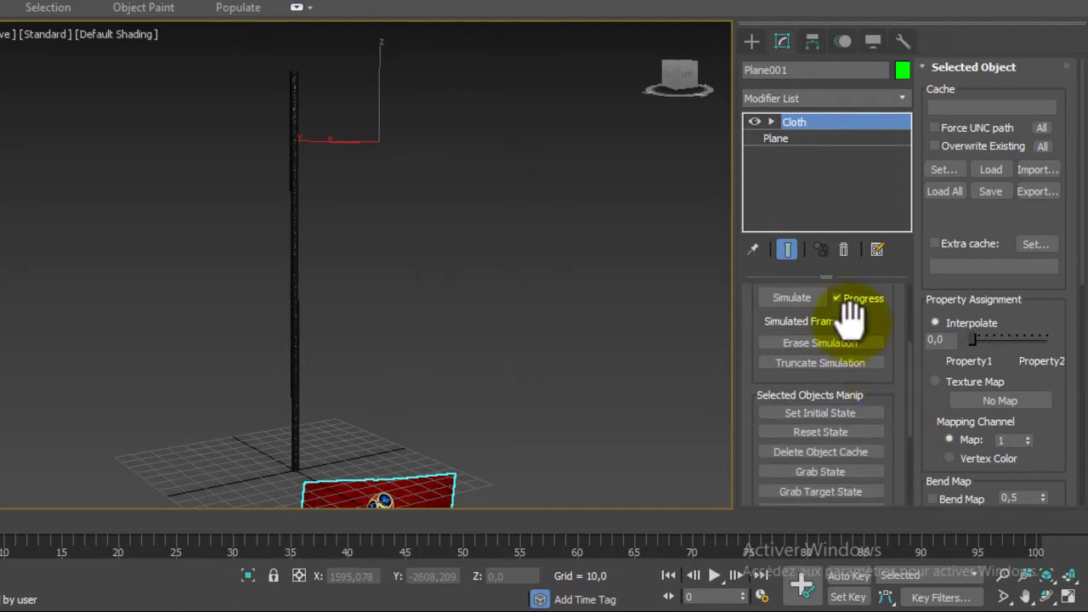
left_click(863, 434)
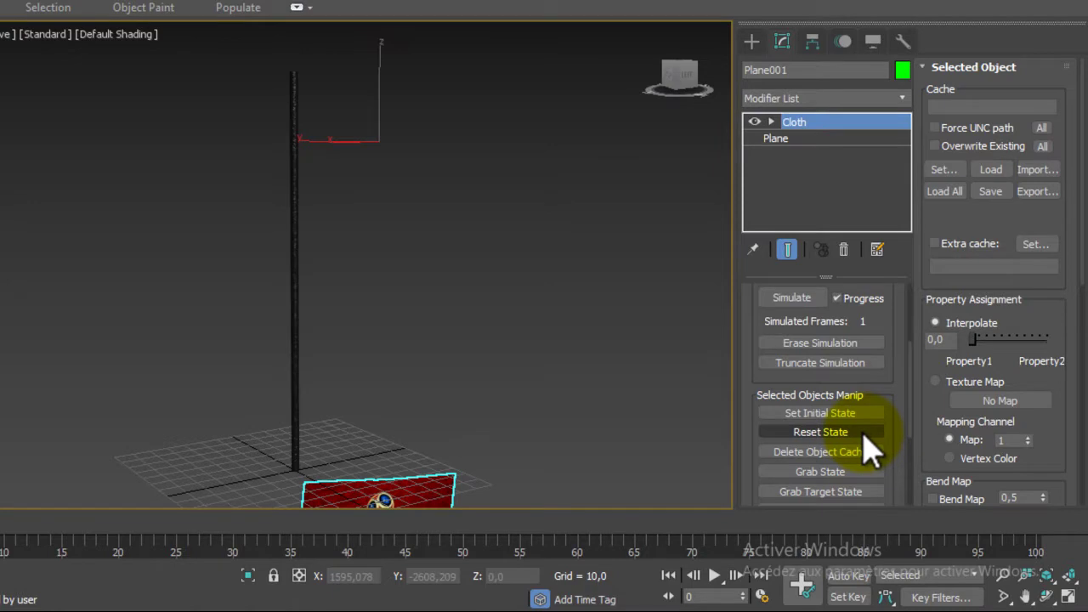
left_click(863, 434)
scroll(367, 146, "up", 4)
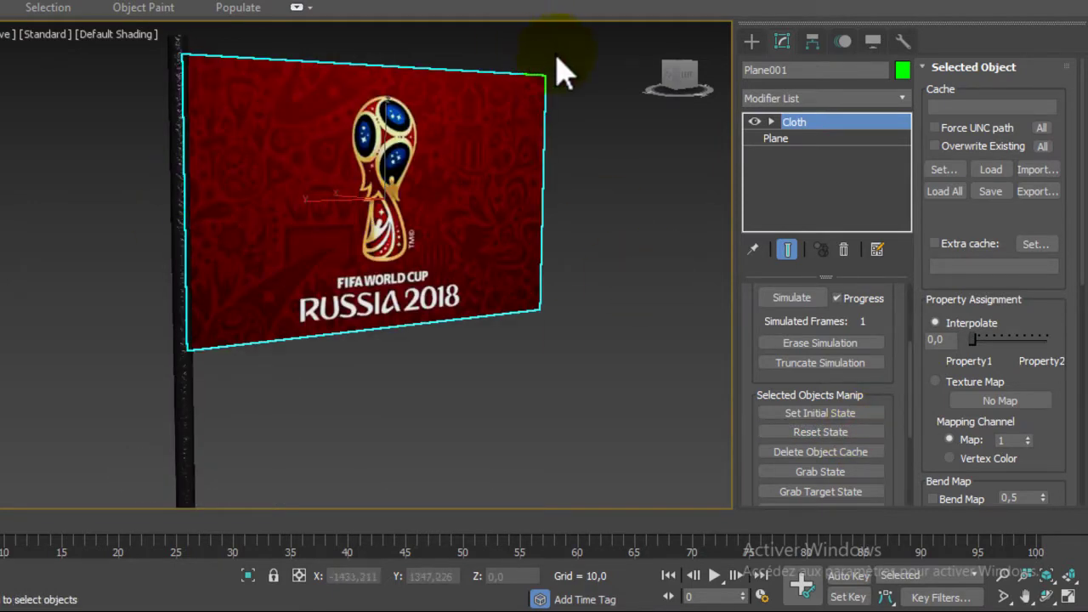
mouse_move(400, 175)
middle_mouse_down("alt")
mouse_move(459, 163)
mouse_move(442, 164)
middle_mouse_up("alt")
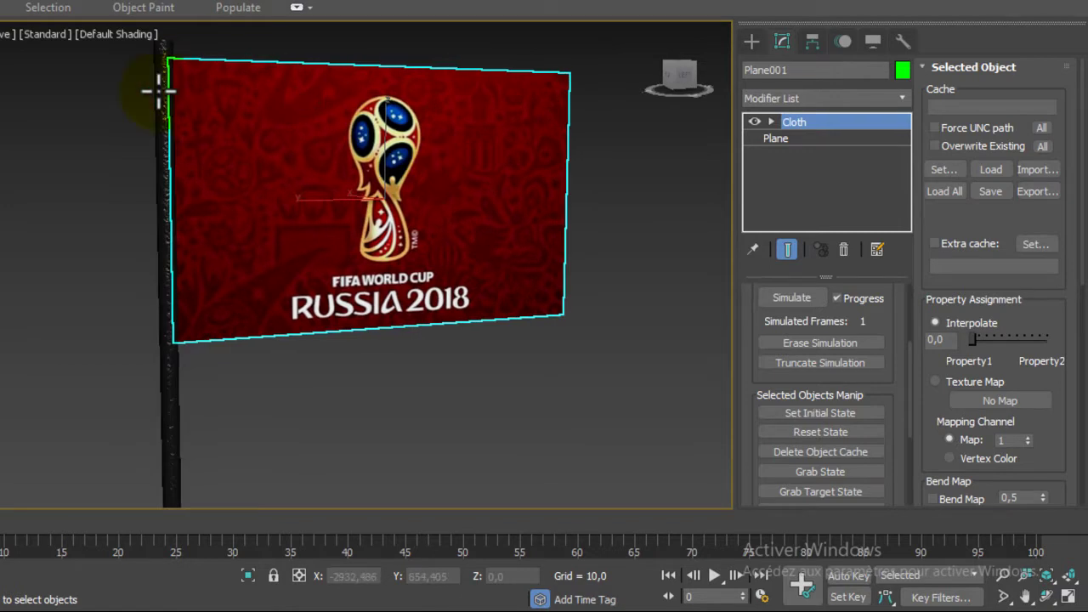
middle_click_drag(240, 252, 245, 271)
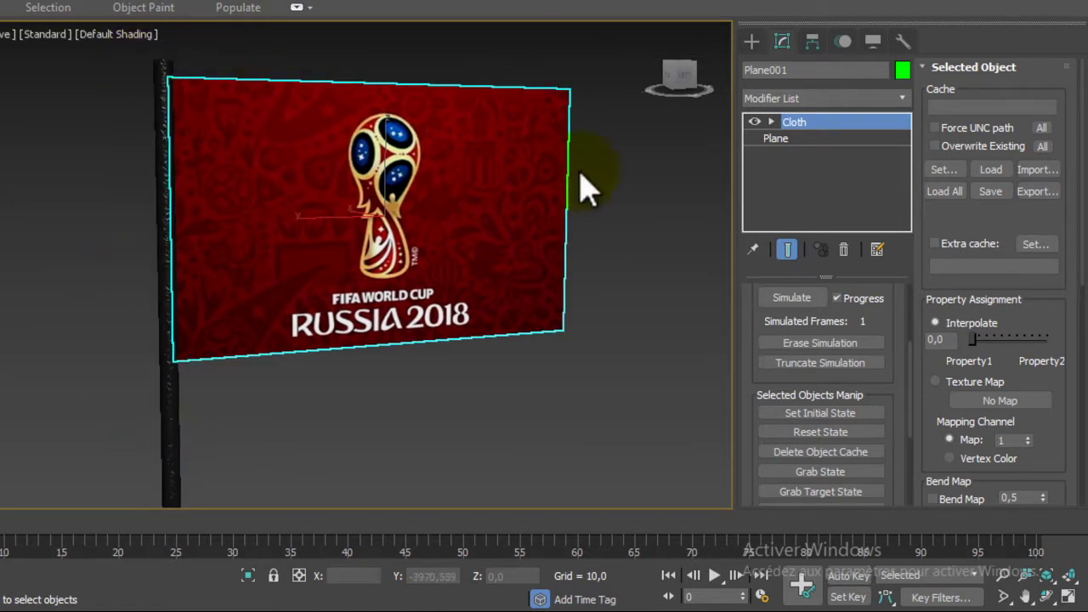
At the Cloth Group level, make a vertex group from the flag's pole-side vertices, named Group001.
left_click(684, 80)
left_click(818, 140)
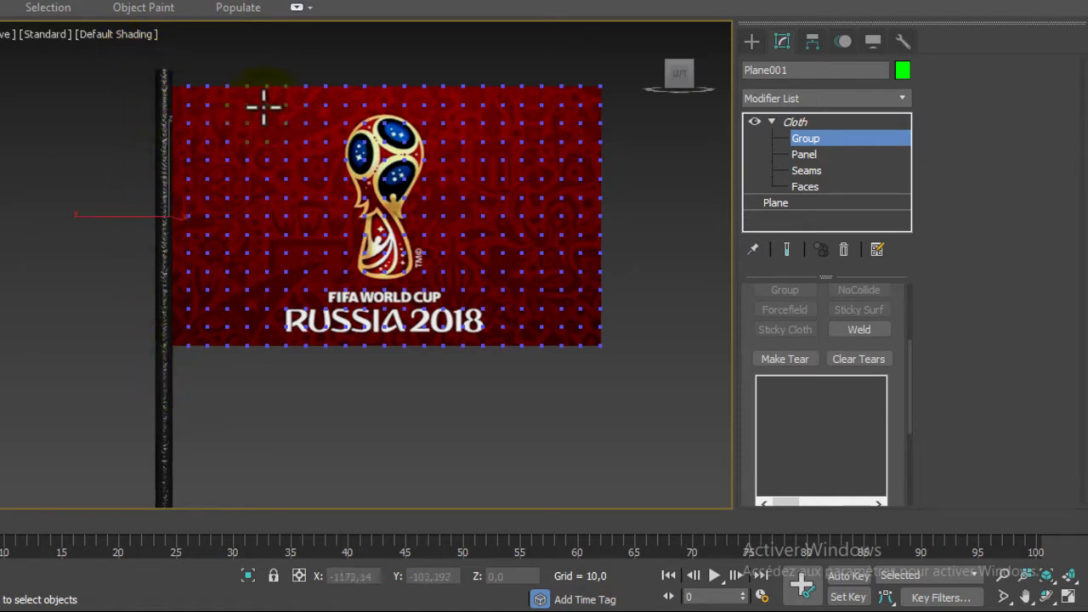
key("shift+z")
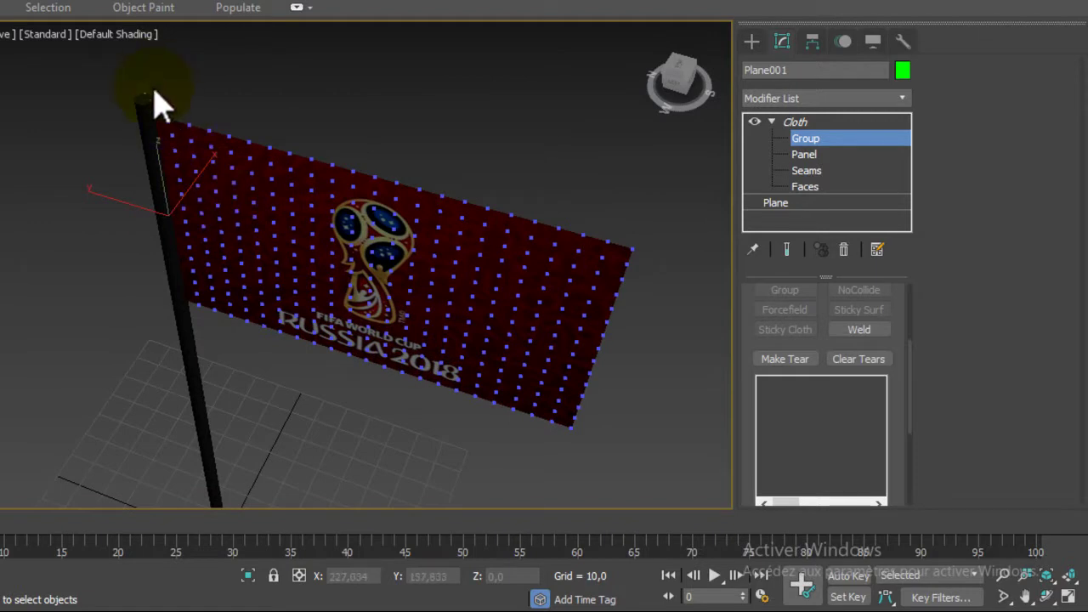
key("shift+z")
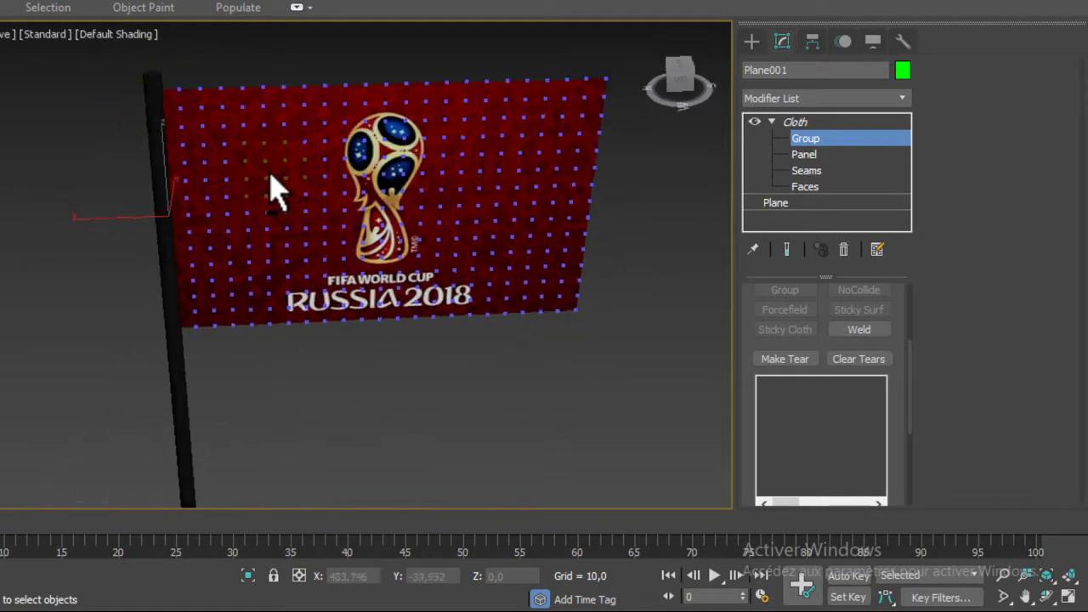
middle_click_drag(355, 196, 340, 235)
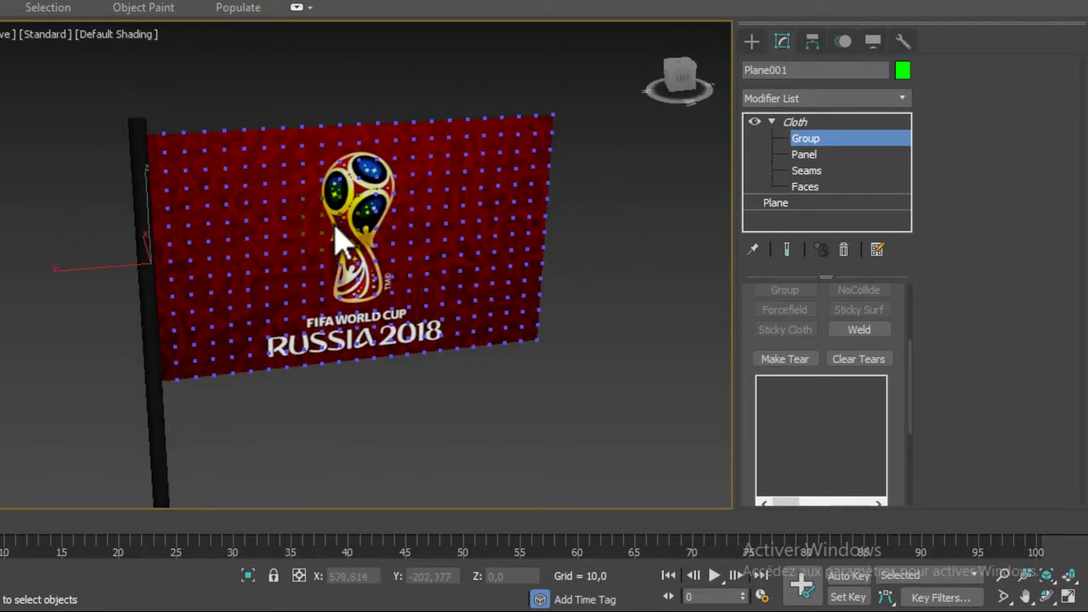
left_click_drag(898, 304, 904, 493)
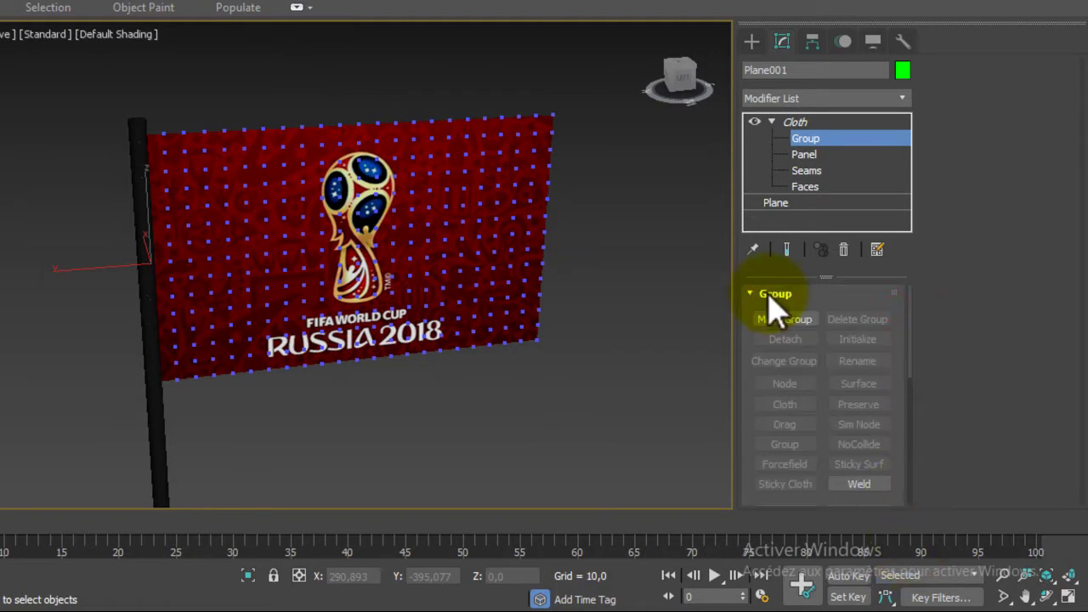
left_click(786, 321)
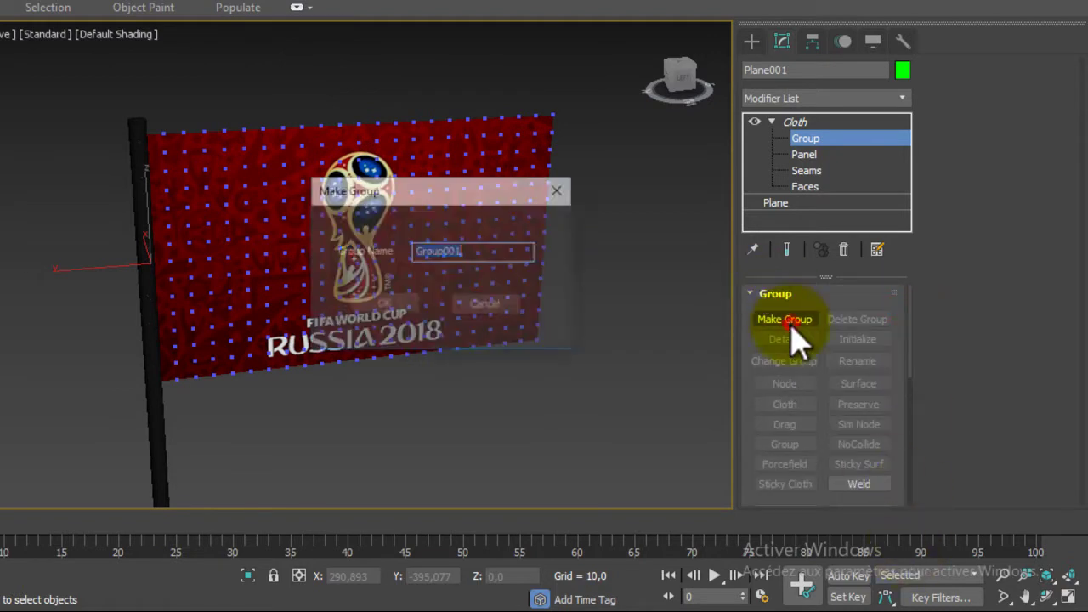
left_click(384, 304)
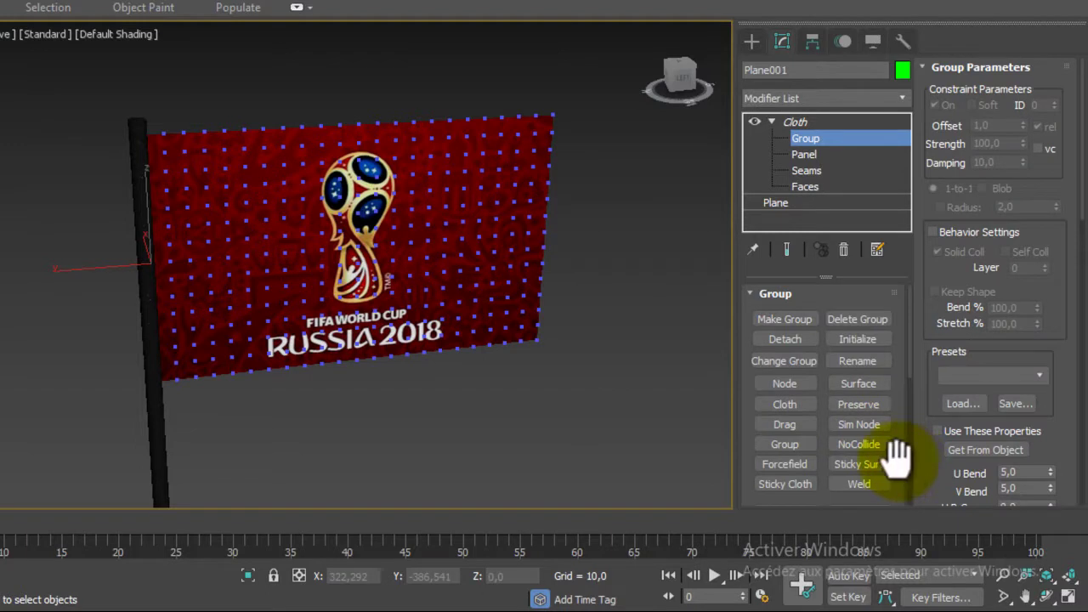
Constrain Group001's 15 vertices to the surface of pole Cylinder001.
left_click_drag(897, 459, 889, 361)
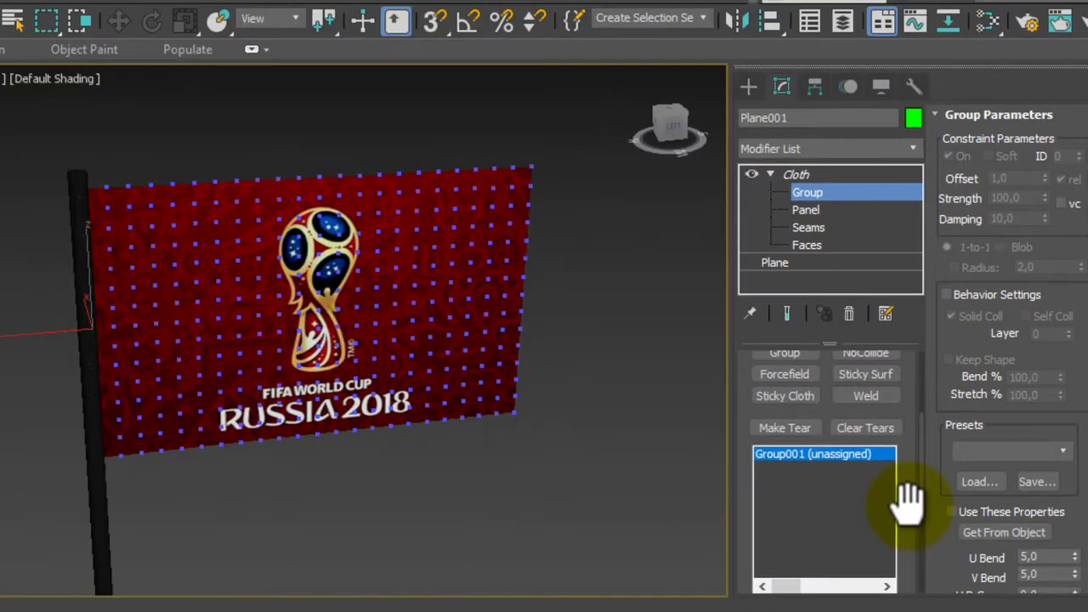
left_click_drag(906, 505, 906, 549)
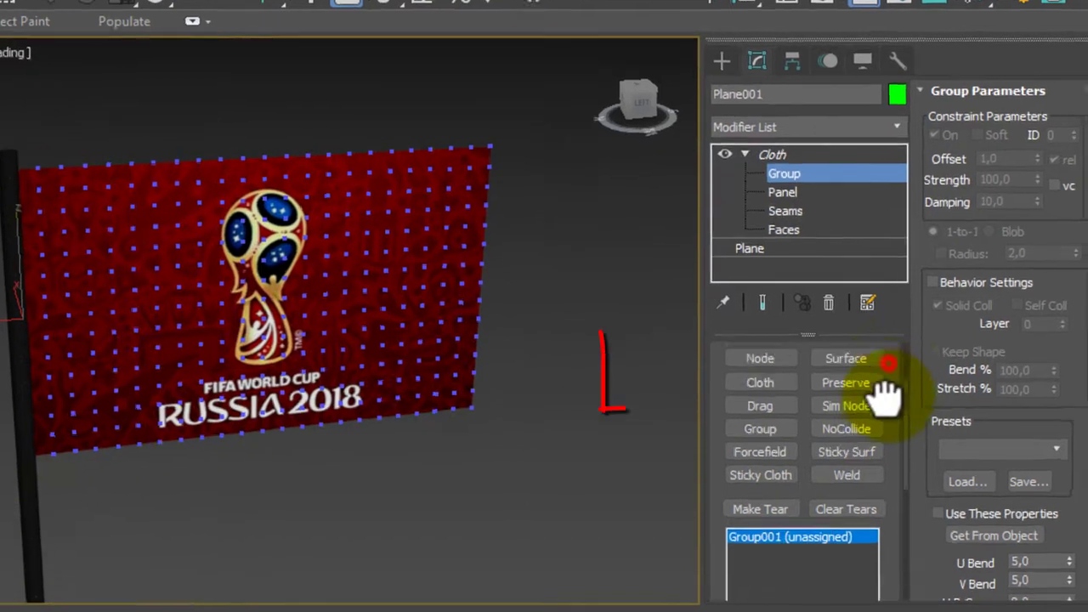
left_click_drag(876, 396, 879, 430)
left_click(705, 379)
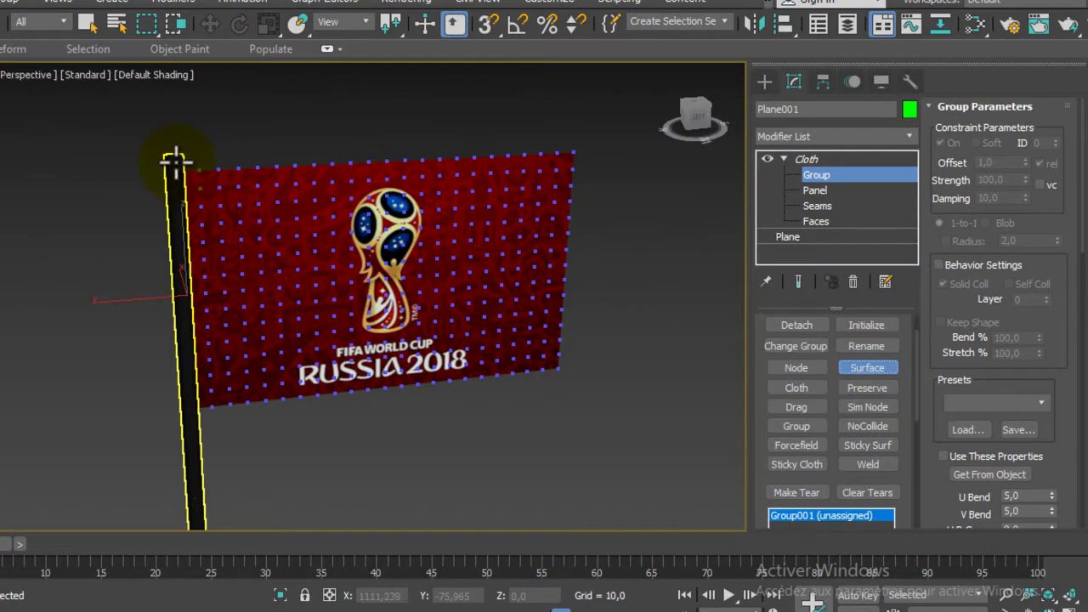
left_click(176, 162)
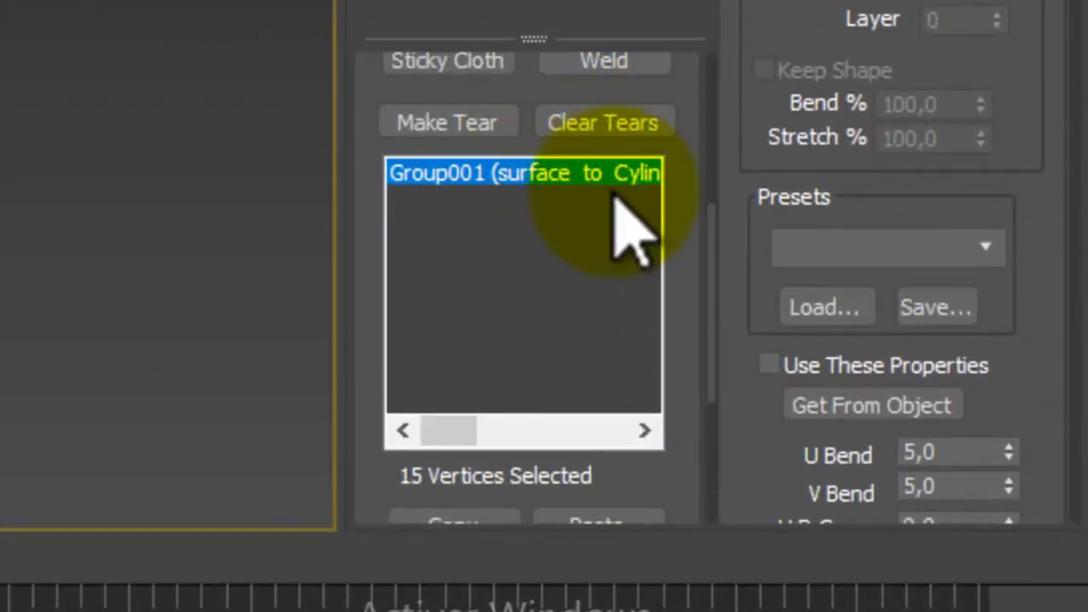
left_click_drag(447, 436, 481, 439)
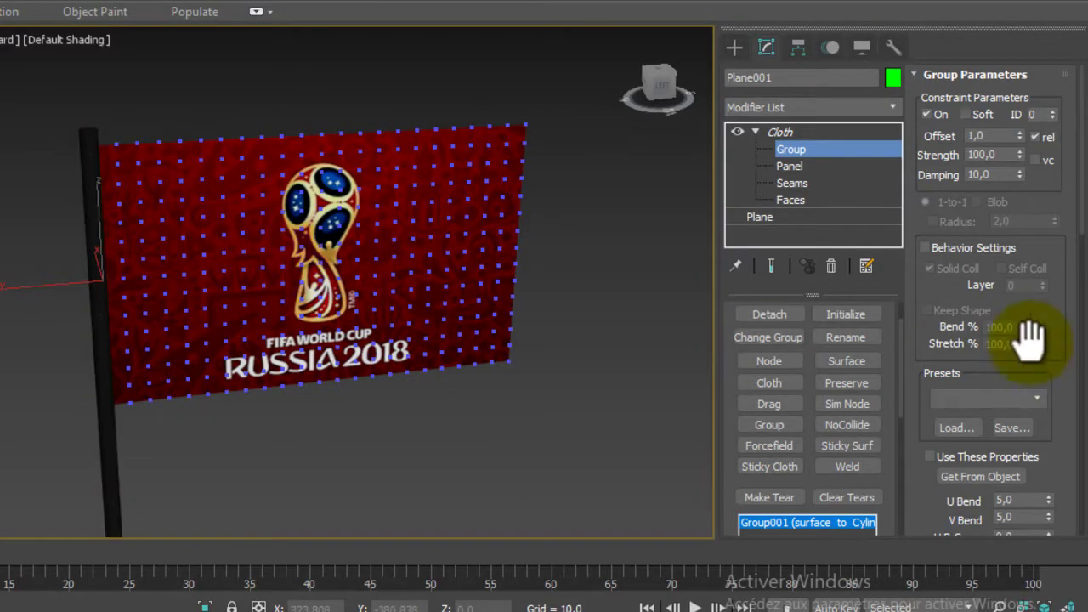
Leave the Group sub-object level and return to the Cloth modifier's top level.
left_click(816, 150)
left_click(755, 131)
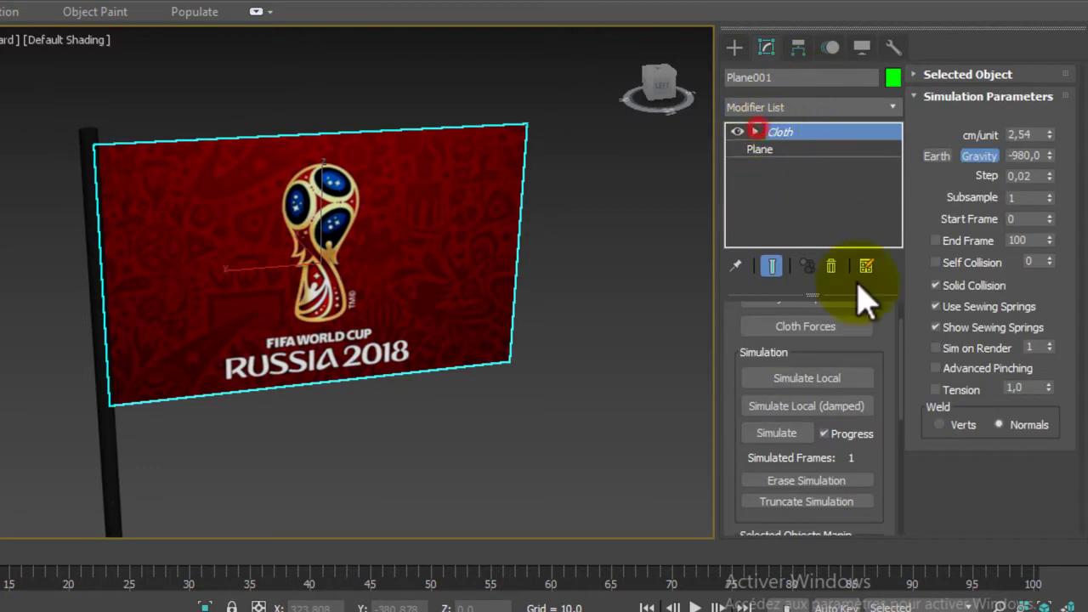
scroll(891, 374, "down", 2)
scroll(340, 255, "down", 3)
scroll(308, 250, "down", 2)
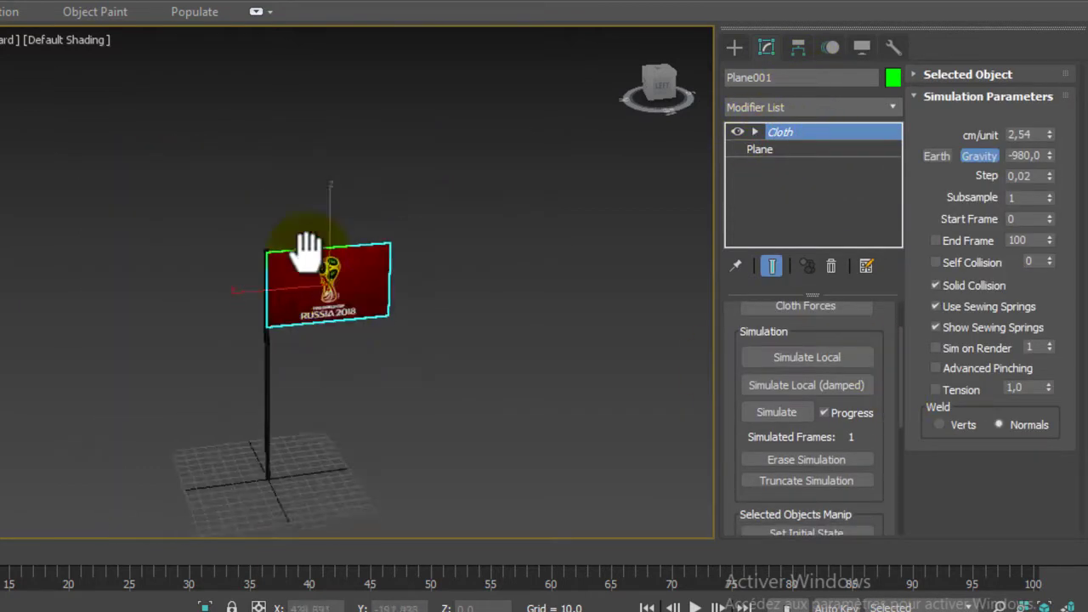
scroll(292, 230, "up", 2)
scroll(306, 200, "up", 1)
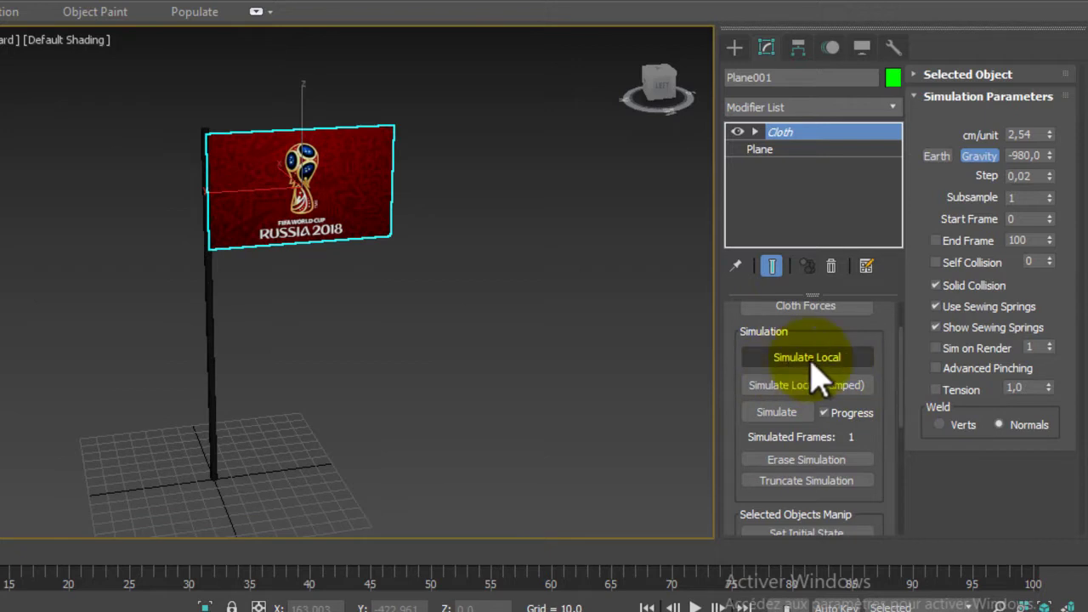
Start Simulate Local and watch the flag move around the pole from several angles.
left_click(807, 357)
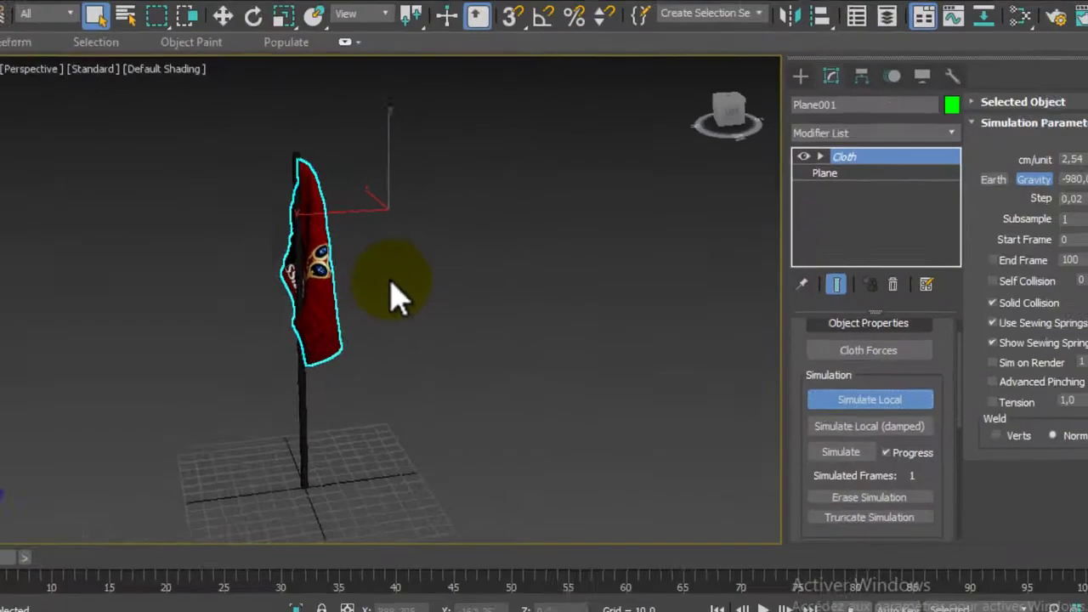
scroll(388, 292, "up", 3)
middle_click_drag(388, 292, 377, 267)
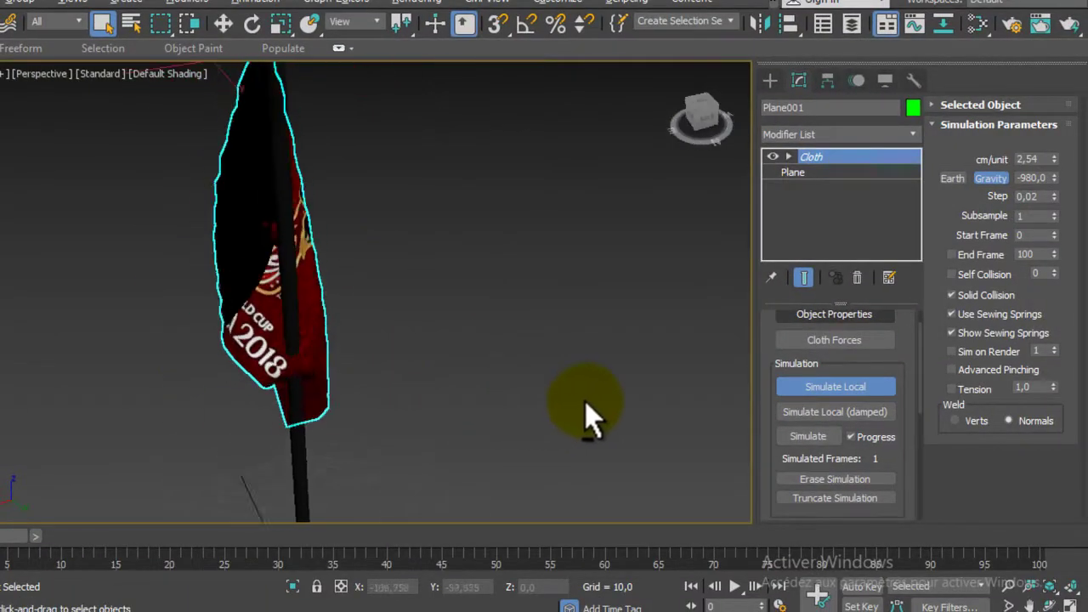
middle_click_drag(387, 416, 60, 413, "alt")
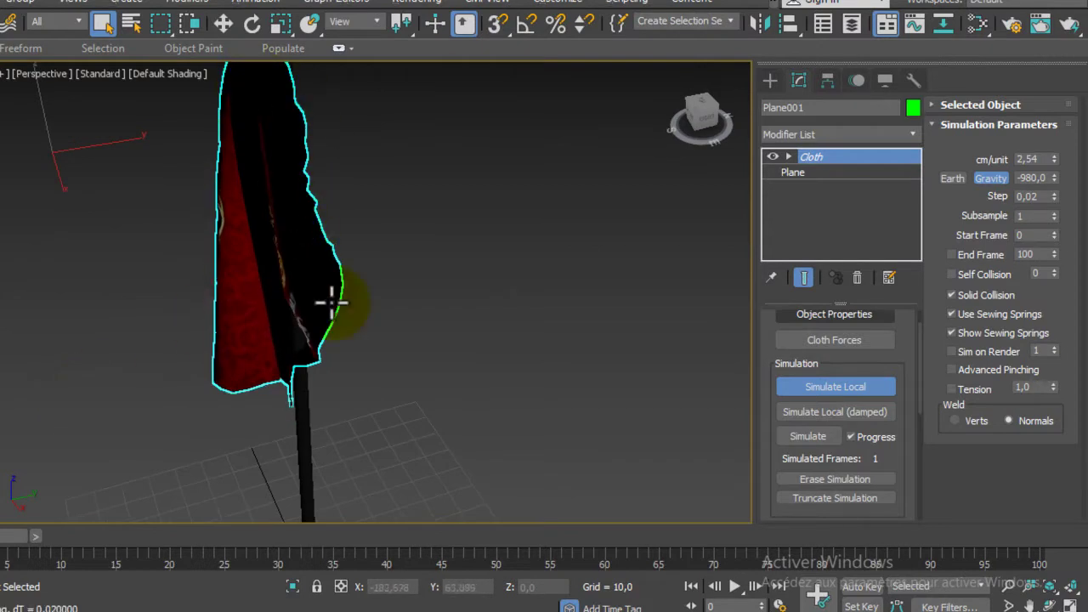
Stop the simulation and Reset State to return the flag to flat.
left_click(836, 388)
mouse_move(905, 461)
left_mouse_down()
mouse_move(903, 342)
mouse_move(871, 375)
left_mouse_up()
left_click(852, 433)
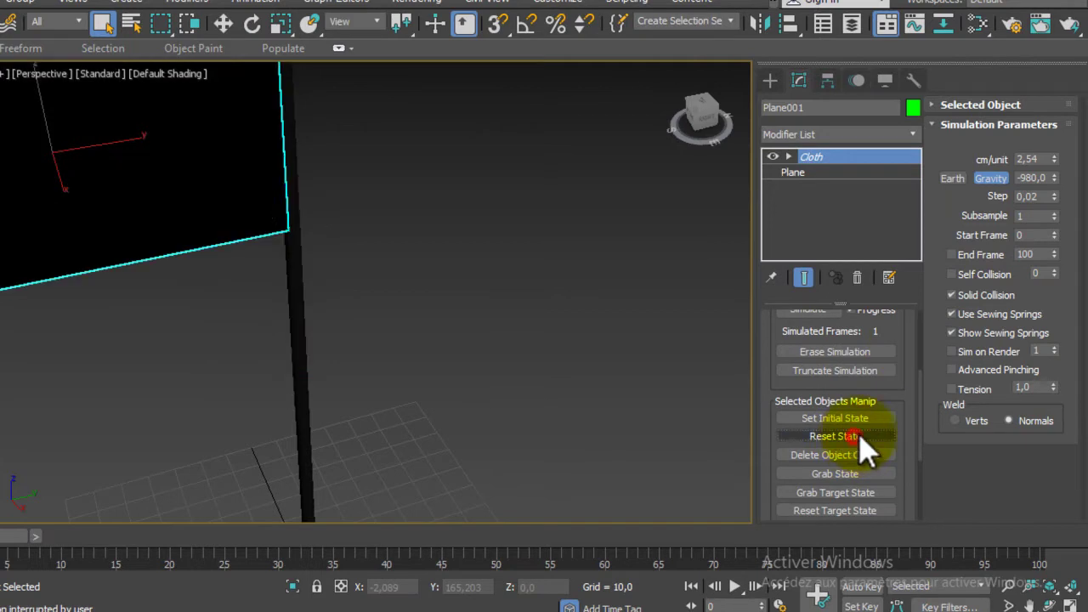
scroll(219, 195, "down", 5)
middle_click_drag(287, 292, 312, 255, "alt")
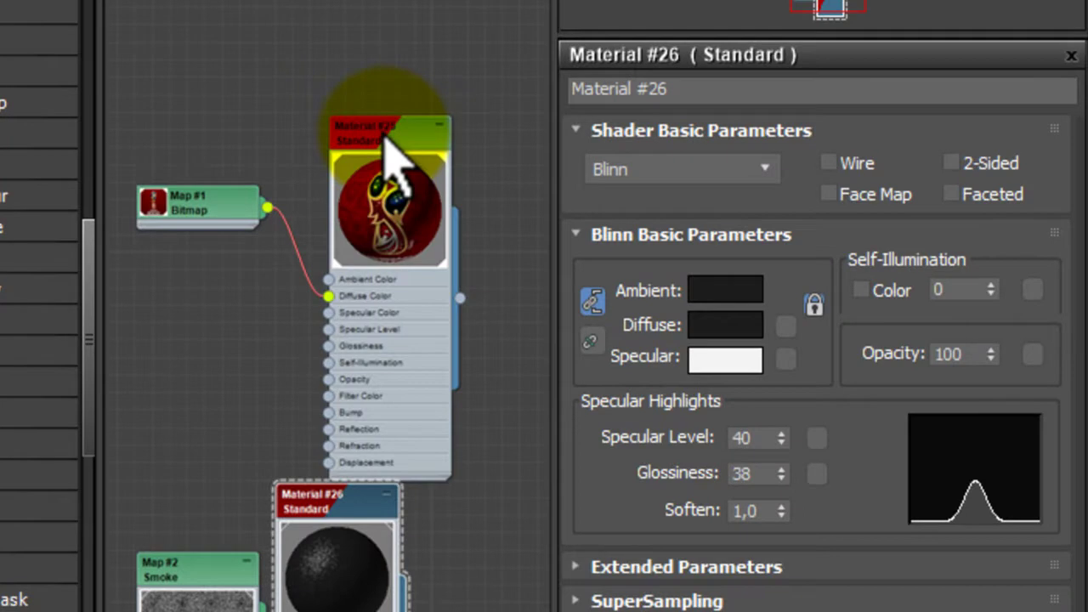
Tick 2-Sided for Material #25 in the Slate Material Editor.
left_click(384, 136)
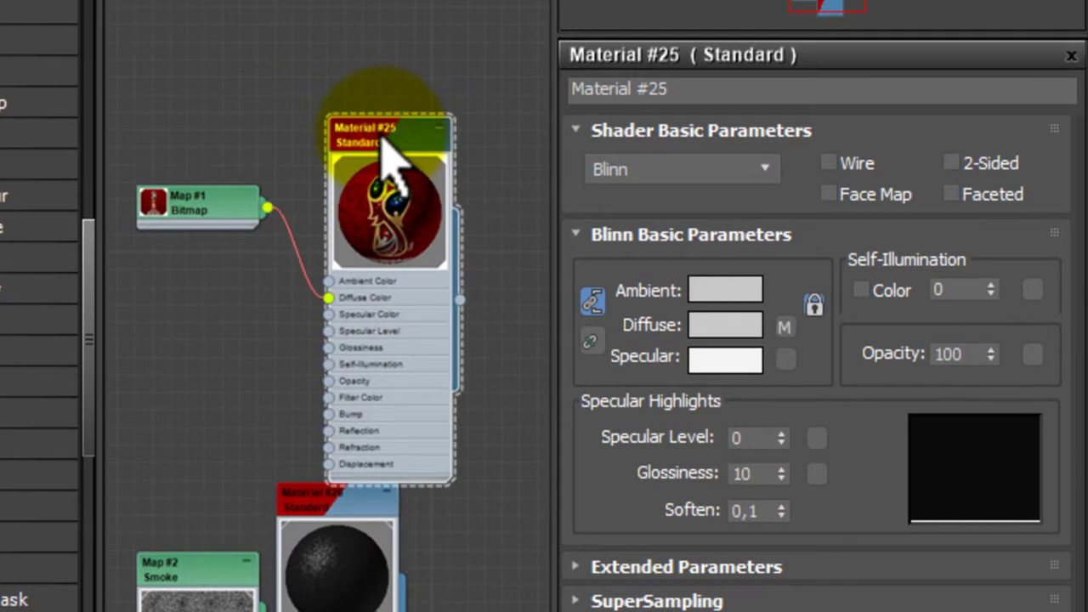
left_click(951, 163)
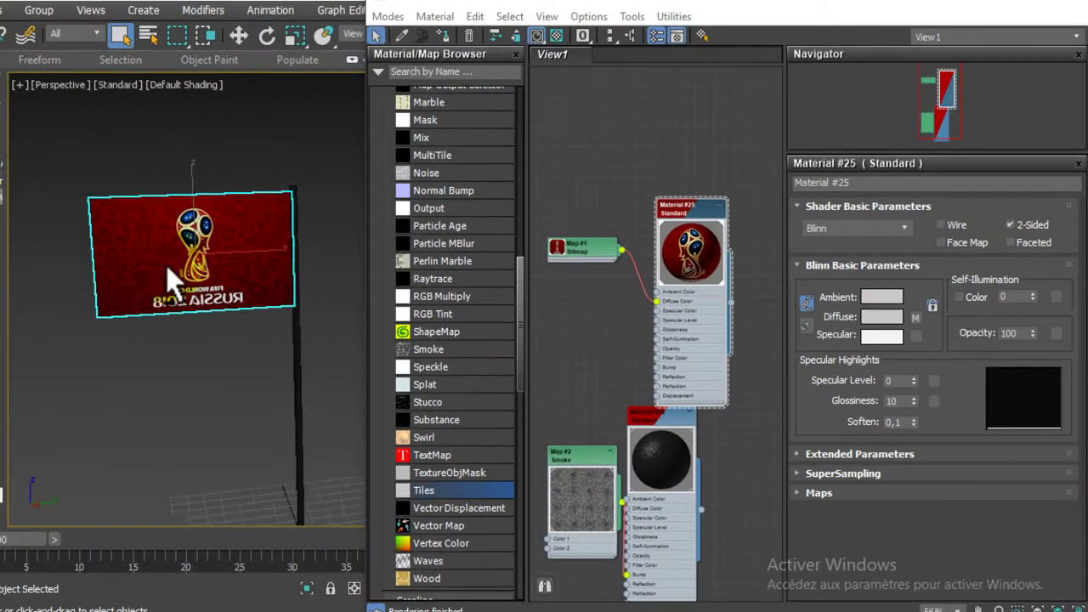
middle_click_drag(168, 271, 505, 284, "alt")
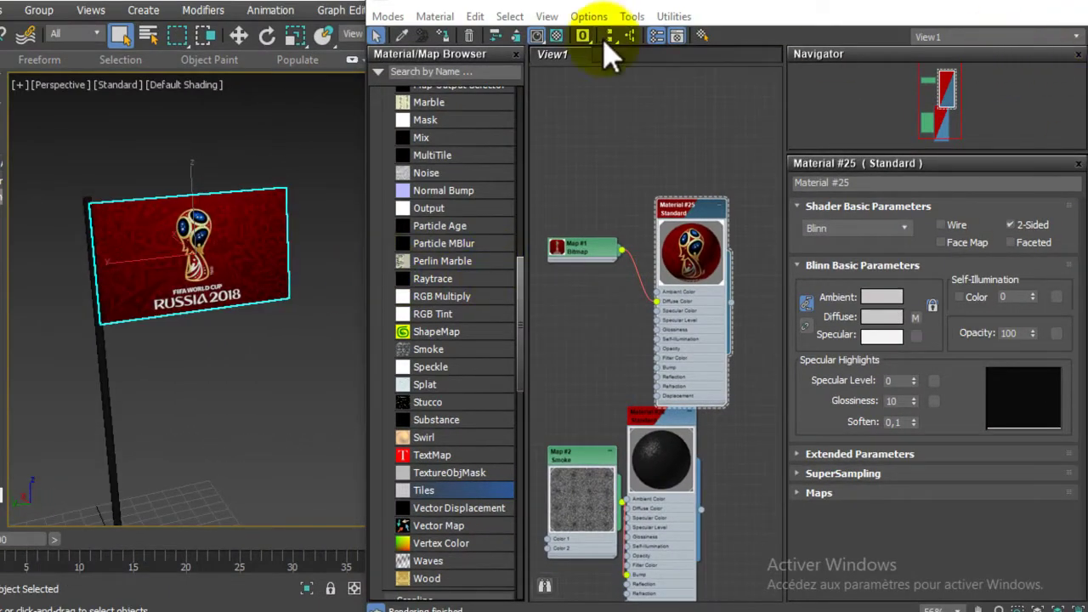
Close the material editor and rerun Simulate Local so the emblem flag drapes against the pole.
key("m")
middle_click_drag(125, 372, 286, 308)
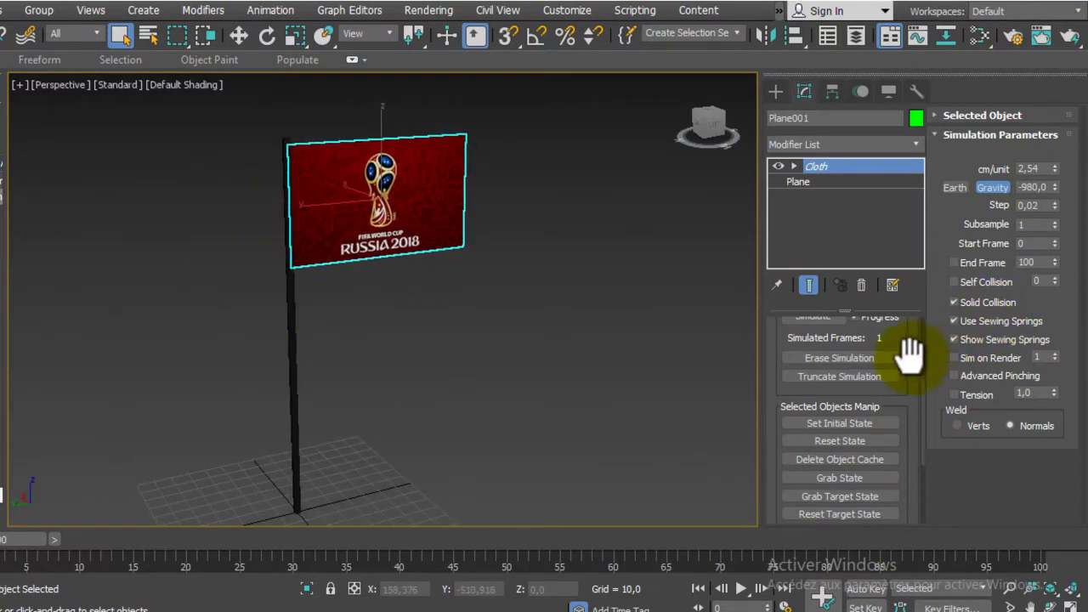
left_click_drag(908, 342, 906, 437)
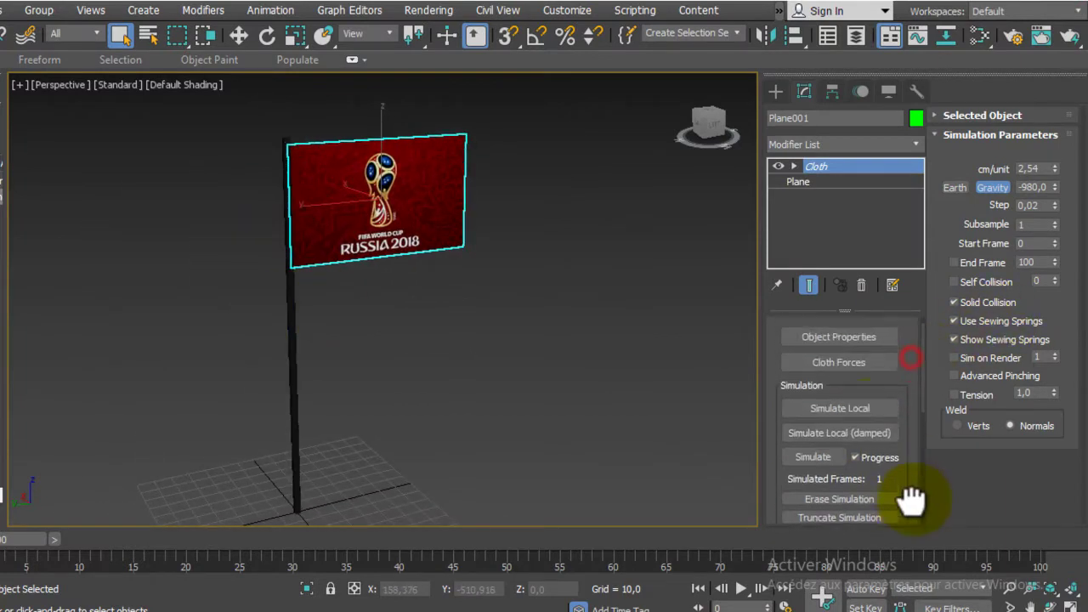
left_click(849, 407)
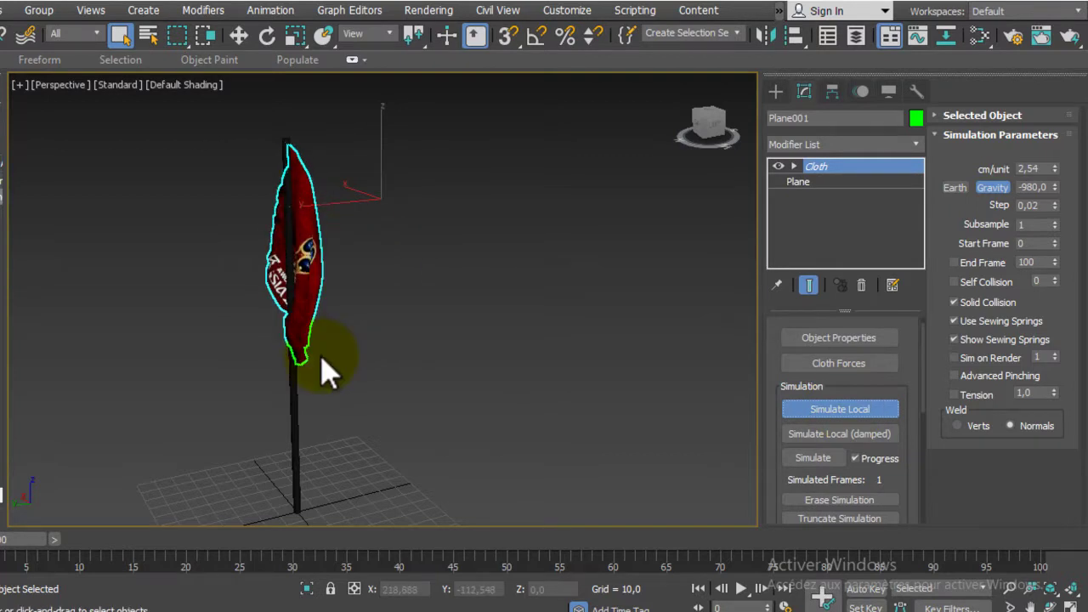
scroll(317, 370, "up", 4)
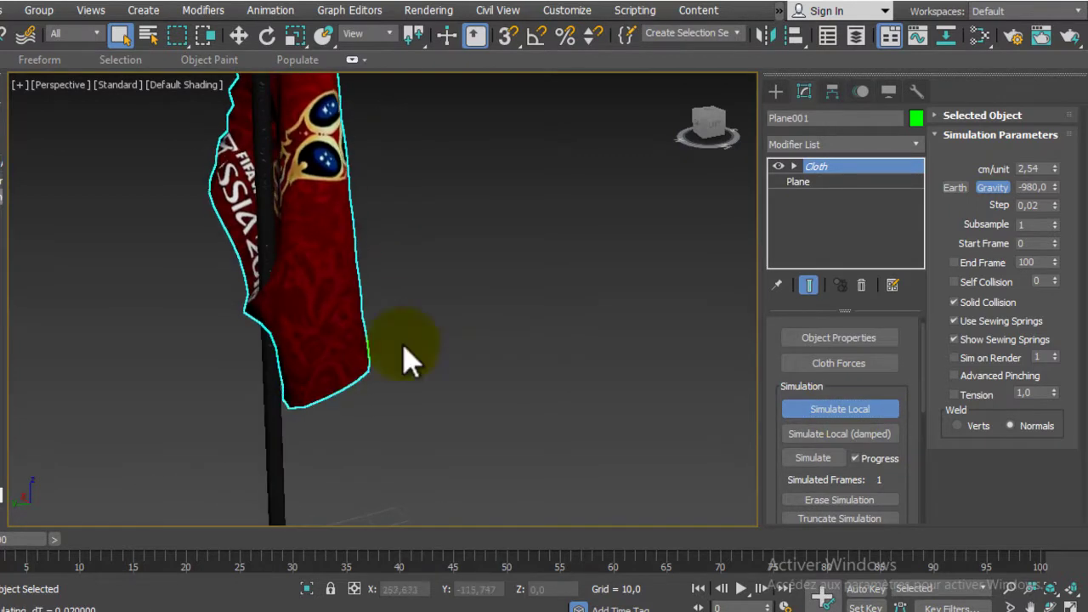
scroll(404, 357, "down", 3)
scroll(517, 335, "down", 2)
middle_click_drag(536, 361, 549, 368, "alt")
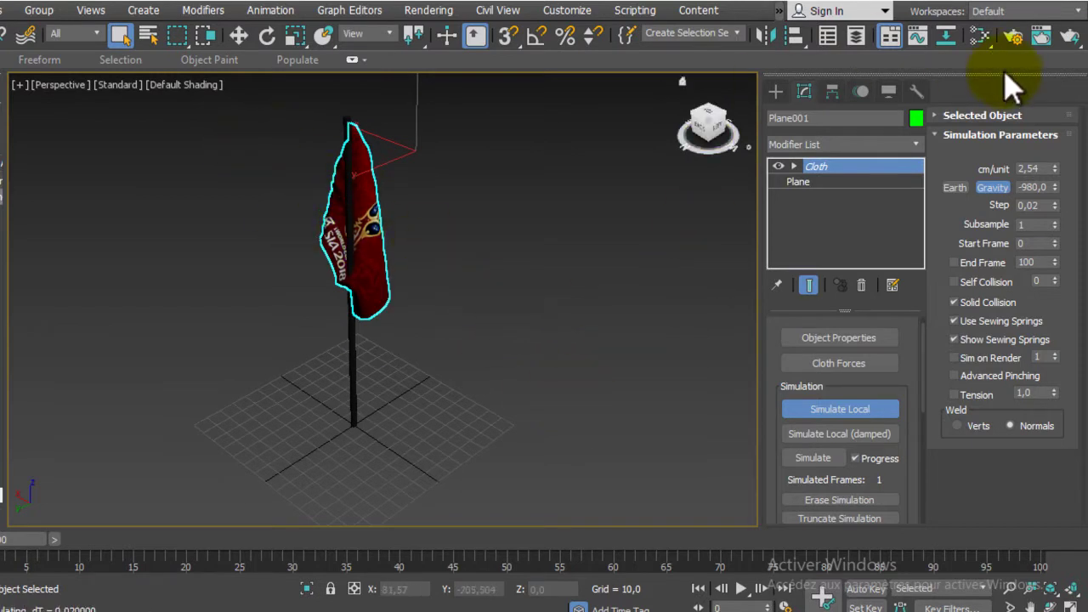
Stop Simulate Local, Reset State to flatten the flag, and view the Russia 2018 emblem front-on.
left_click(820, 408)
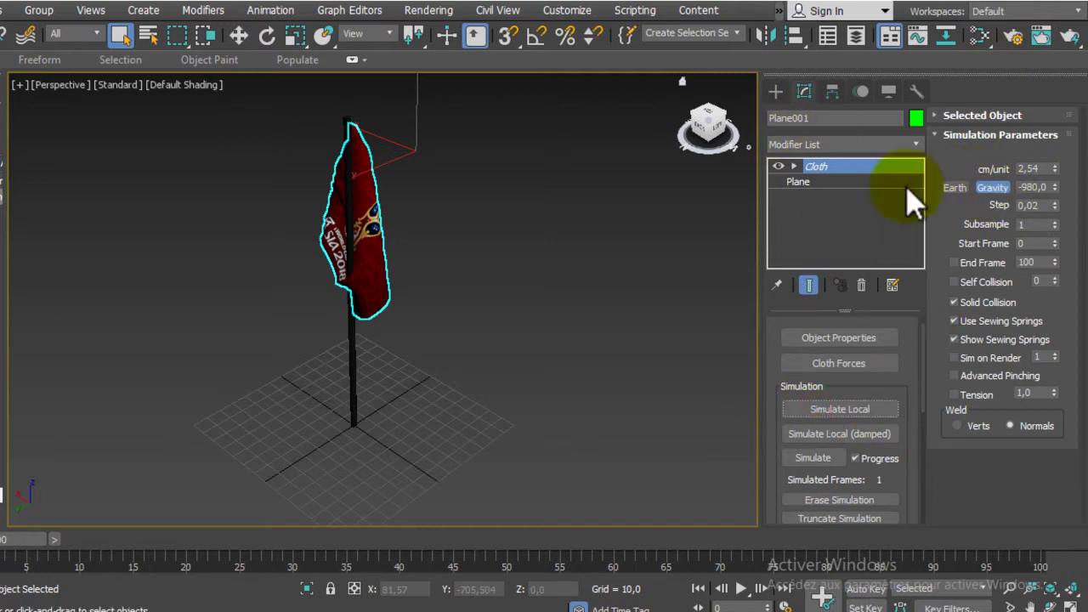
left_click_drag(900, 485, 893, 388)
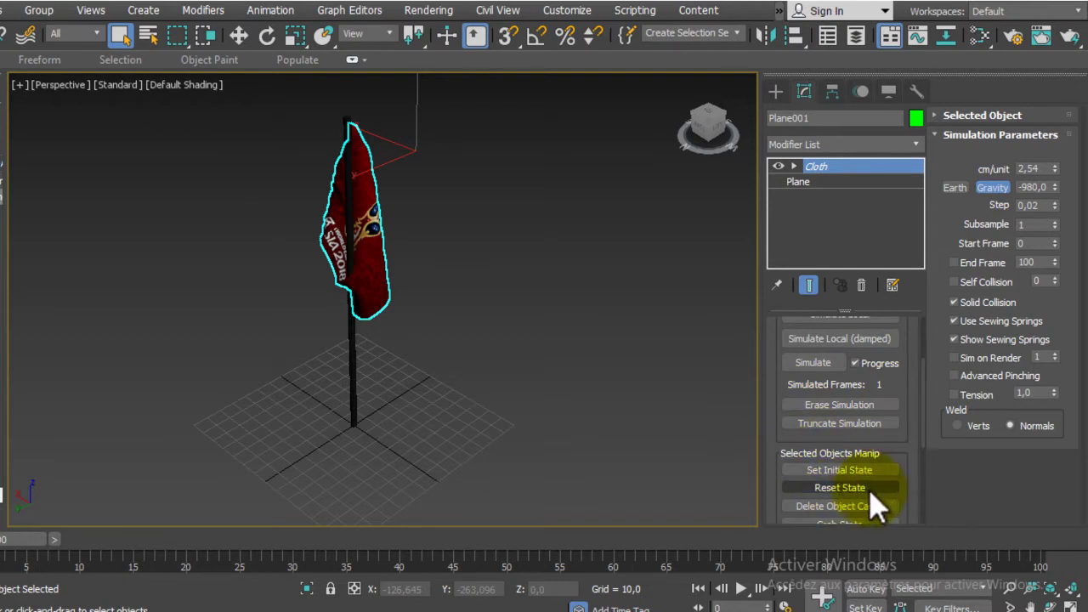
left_click(874, 491)
middle_click_drag(544, 306, 453, 294, "alt")
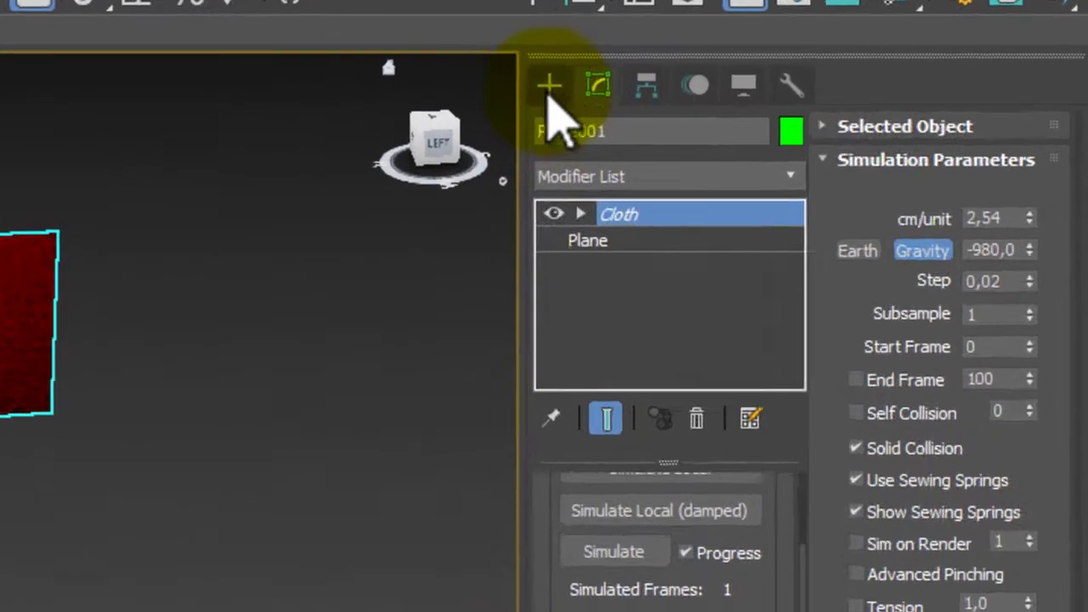
Place a default Wind force, Wind001, on the ground left of the flag pole.
left_click(775, 91)
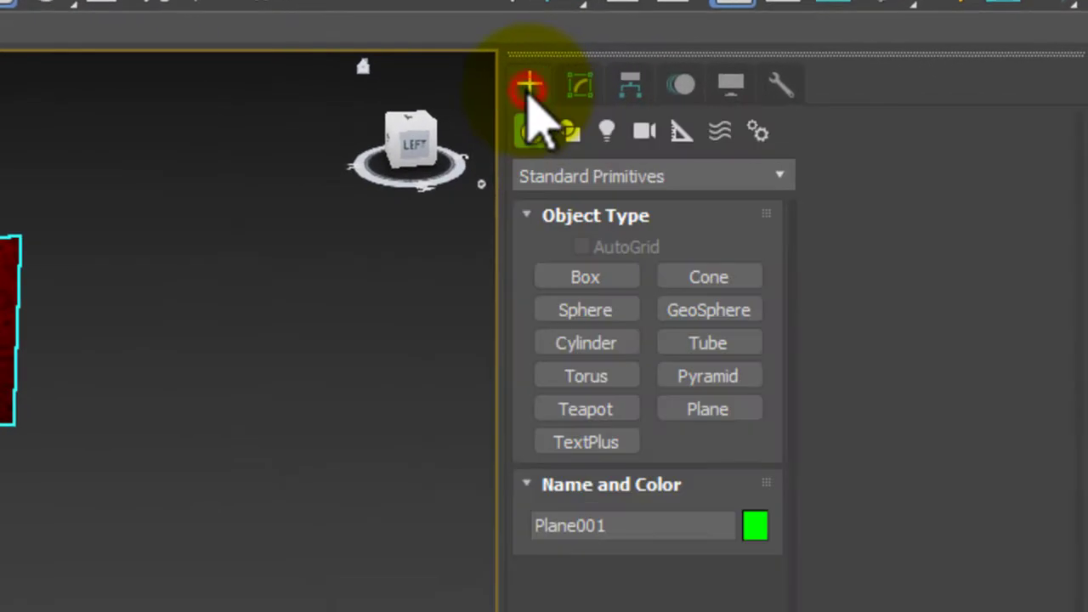
left_click(727, 145)
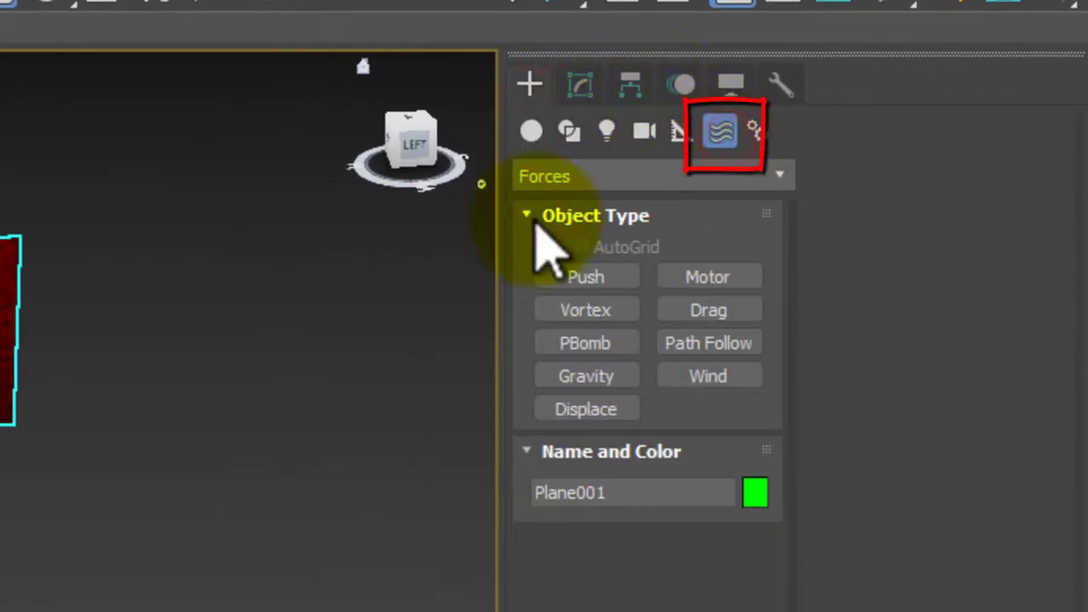
left_click(717, 380)
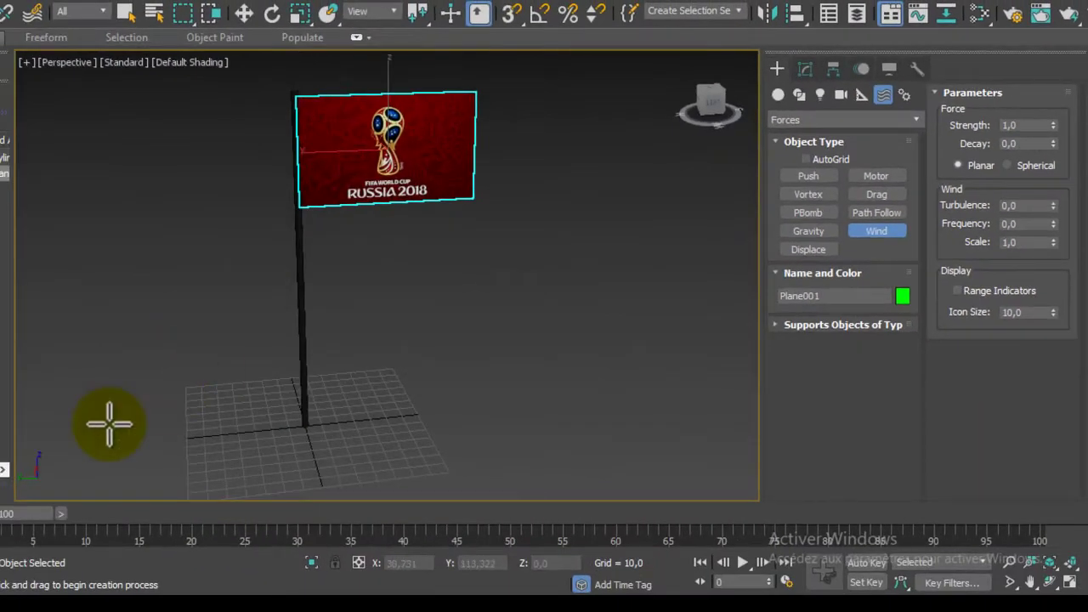
left_click_drag(137, 415, 150, 423)
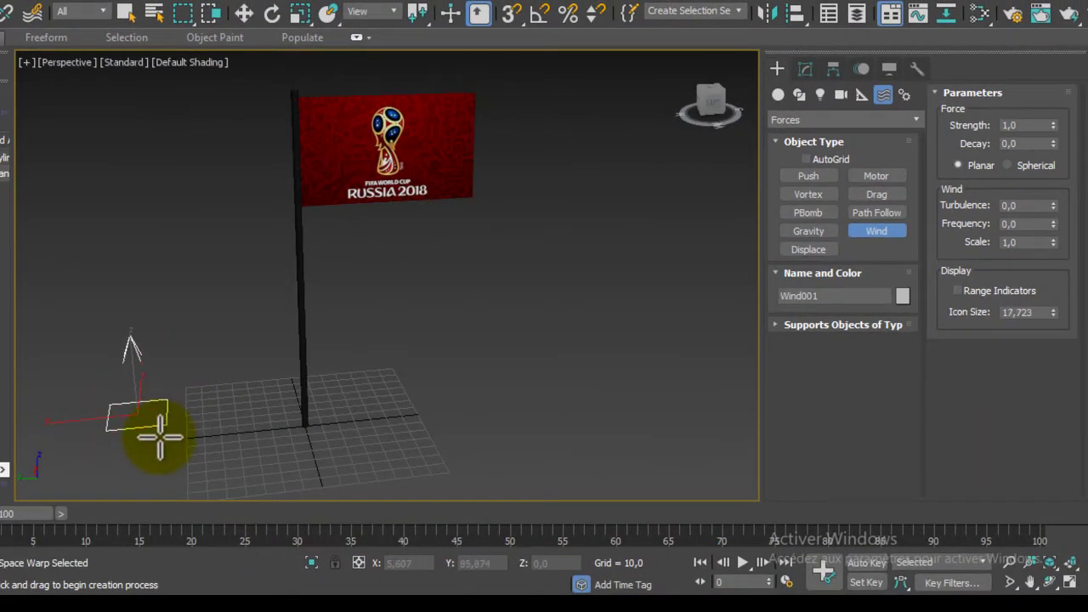
left_click_drag(712, 102, 655, 126)
mouse_move(426, 210)
middle_mouse_down("alt")
mouse_move(437, 175)
mouse_move(515, 226)
mouse_move(501, 190)
middle_mouse_up("alt")
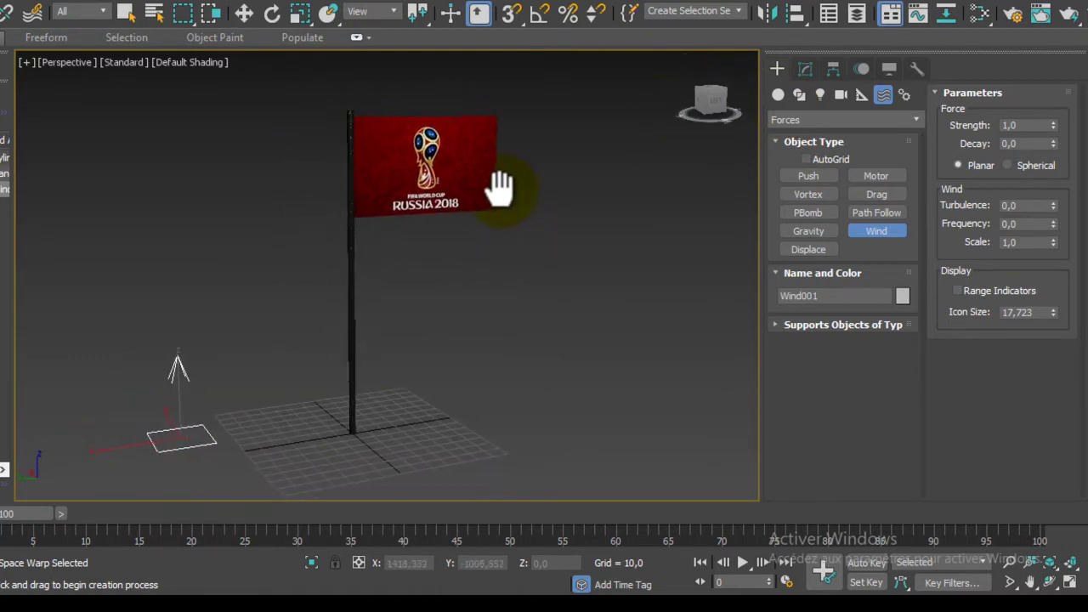
Add Wind001 to Forces in Simulation in Plane001's Cloth Forces dialog and confirm.
left_click(806, 70)
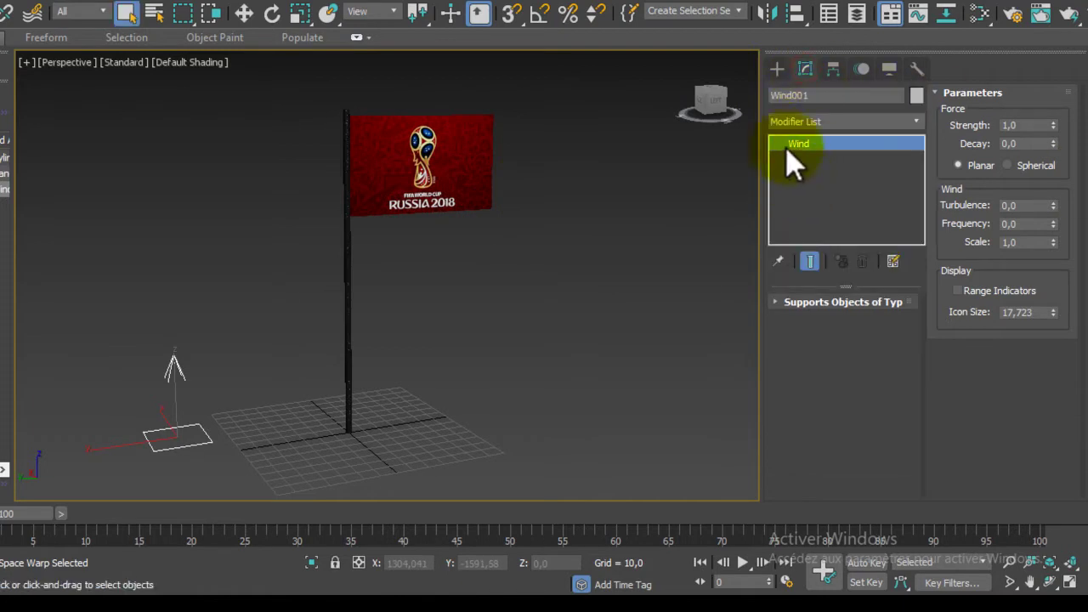
left_click(400, 152)
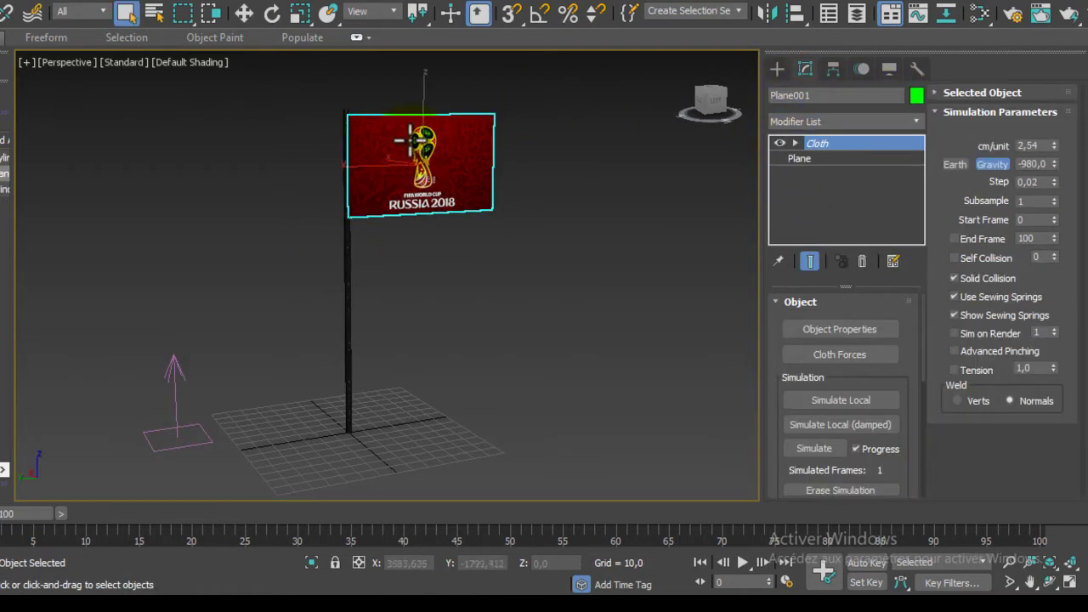
left_click(858, 331)
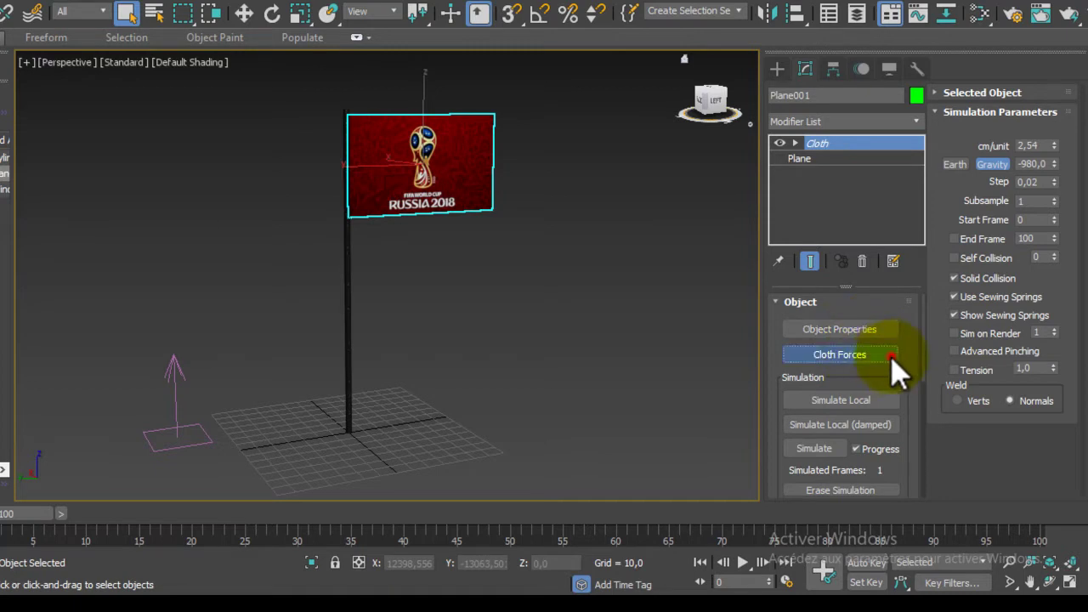
left_click(890, 356)
left_click_drag(59, 2, 712, 63)
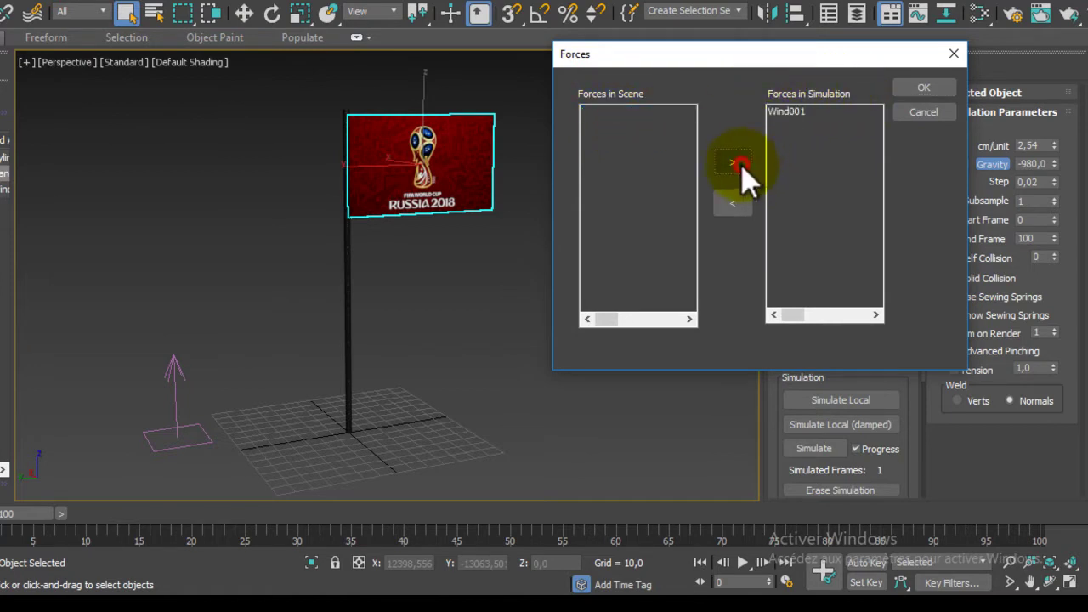
left_click(924, 88)
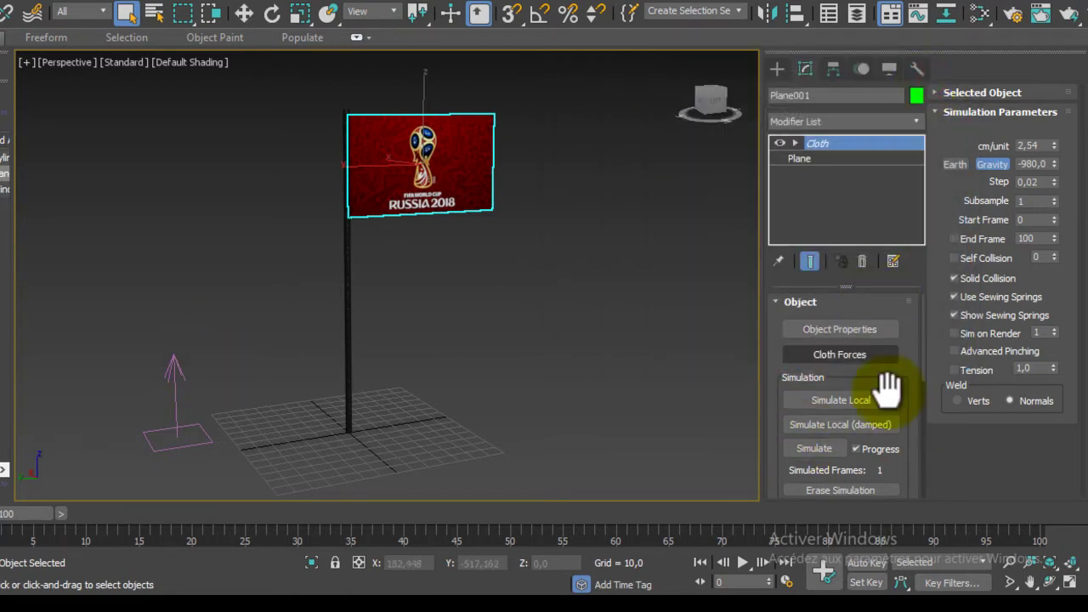
Start Simulate Local on the flag's Cloth modifier, then select Wind001 in the viewport.
left_click_drag(896, 374, 893, 311)
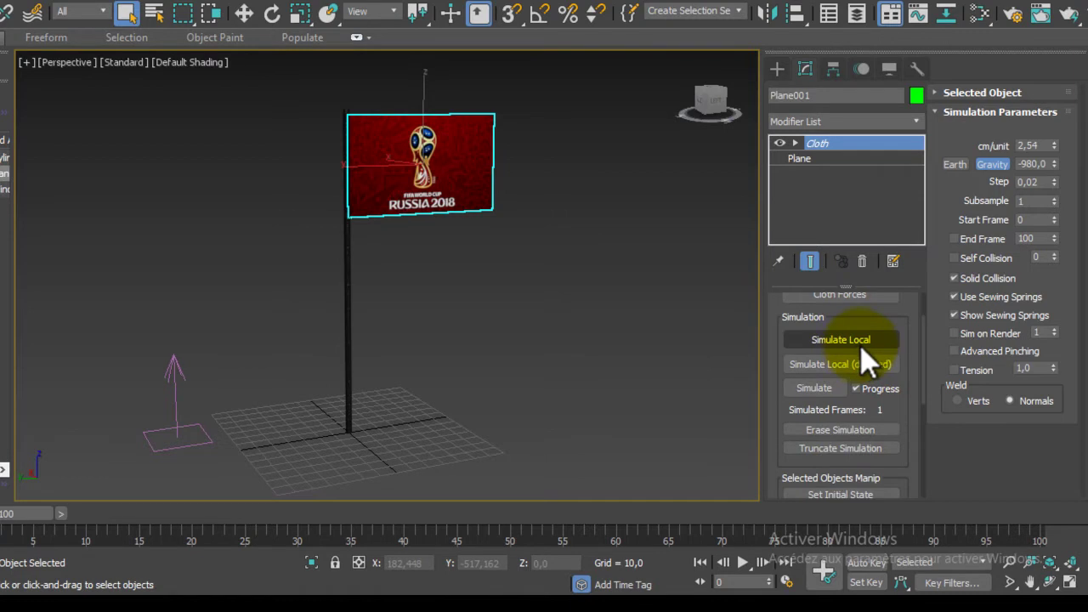
left_click(860, 341)
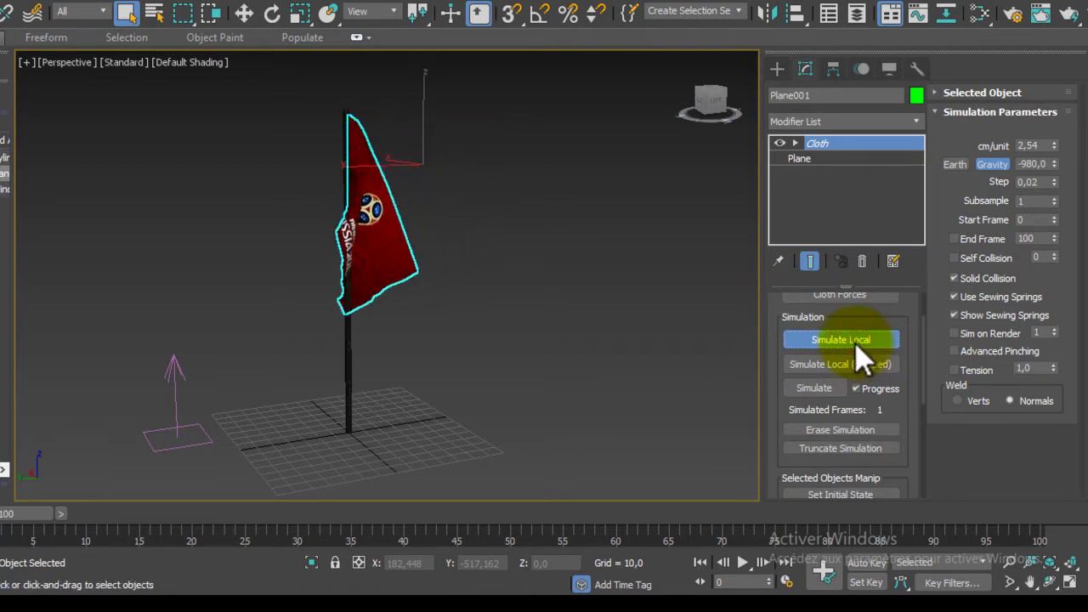
left_click(174, 364)
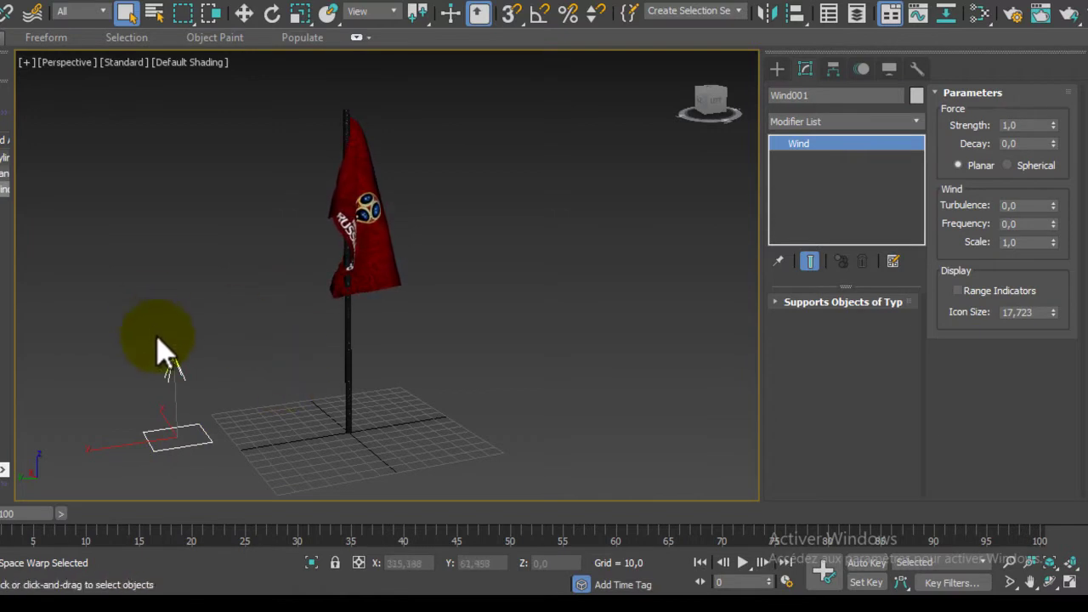
Move Wind001 up toward the flag and tilt it toward the cloth.
key("w")
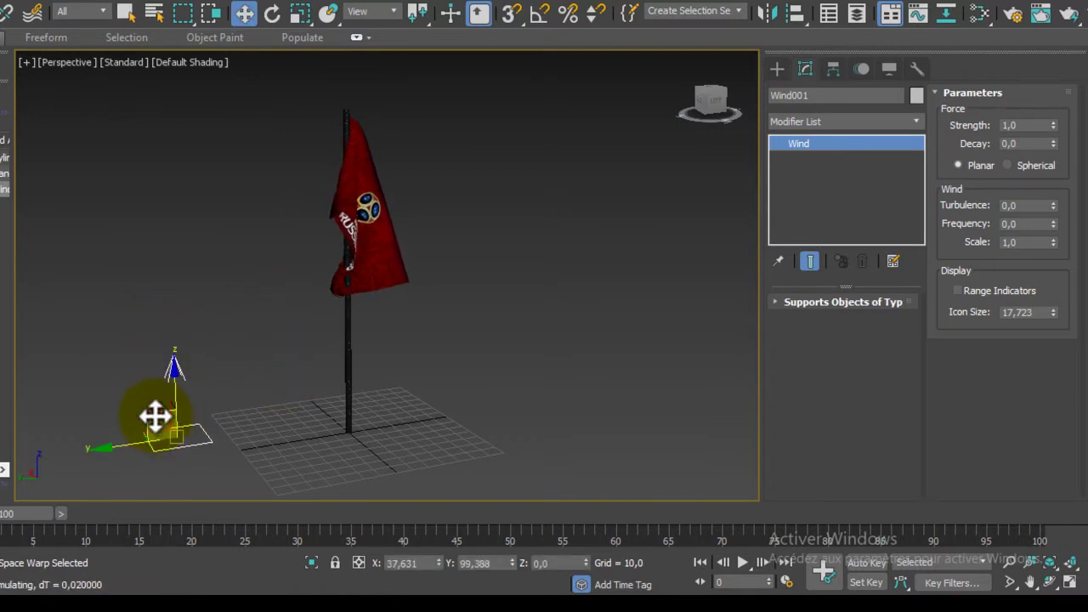
left_click_drag(155, 417, 280, 316)
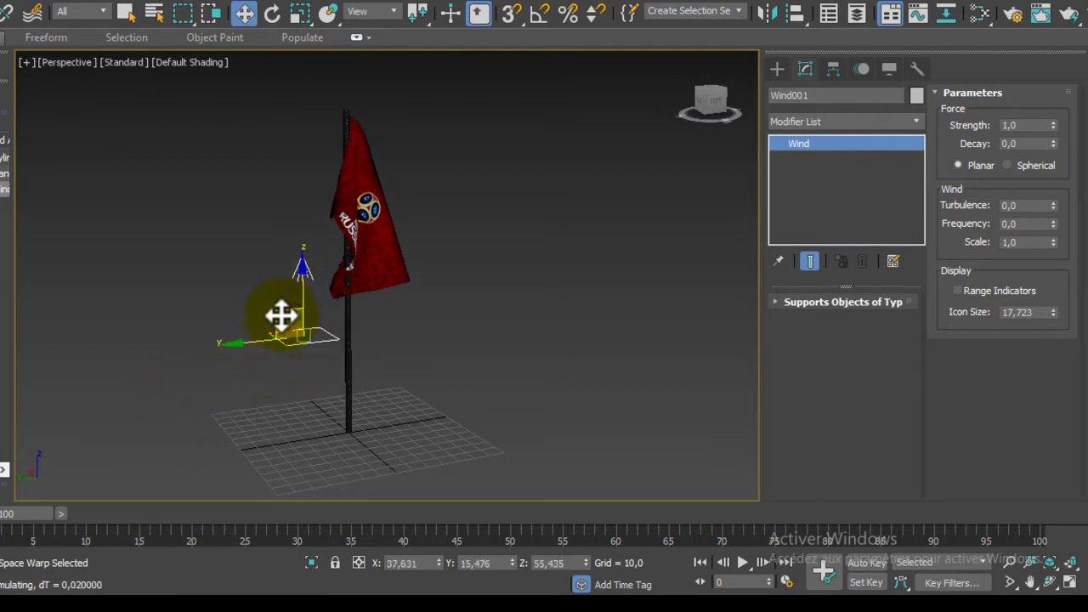
key("e")
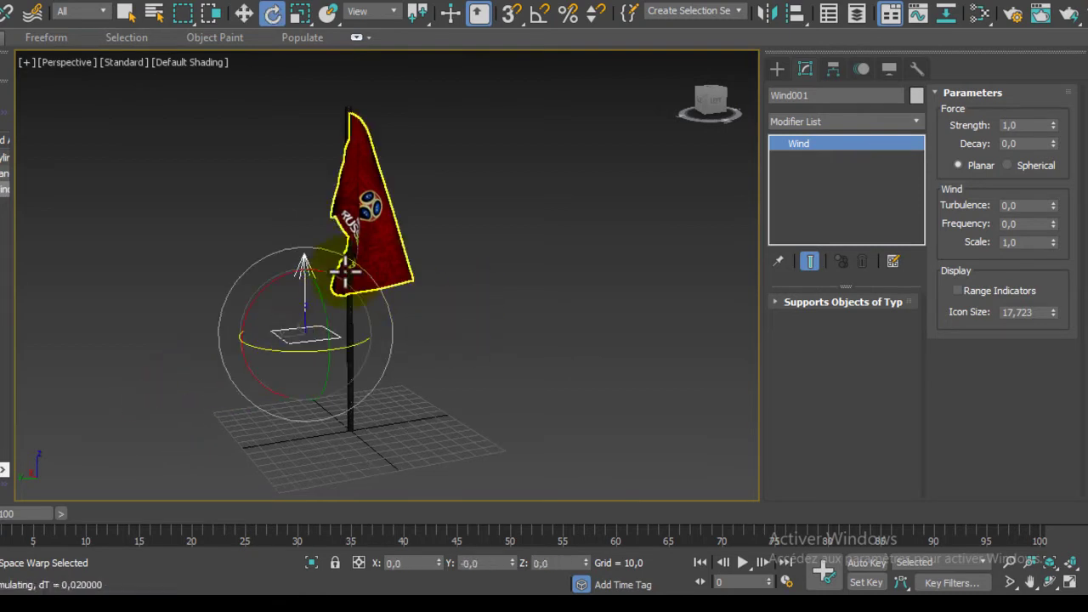
left_click_drag(269, 286, 304, 273)
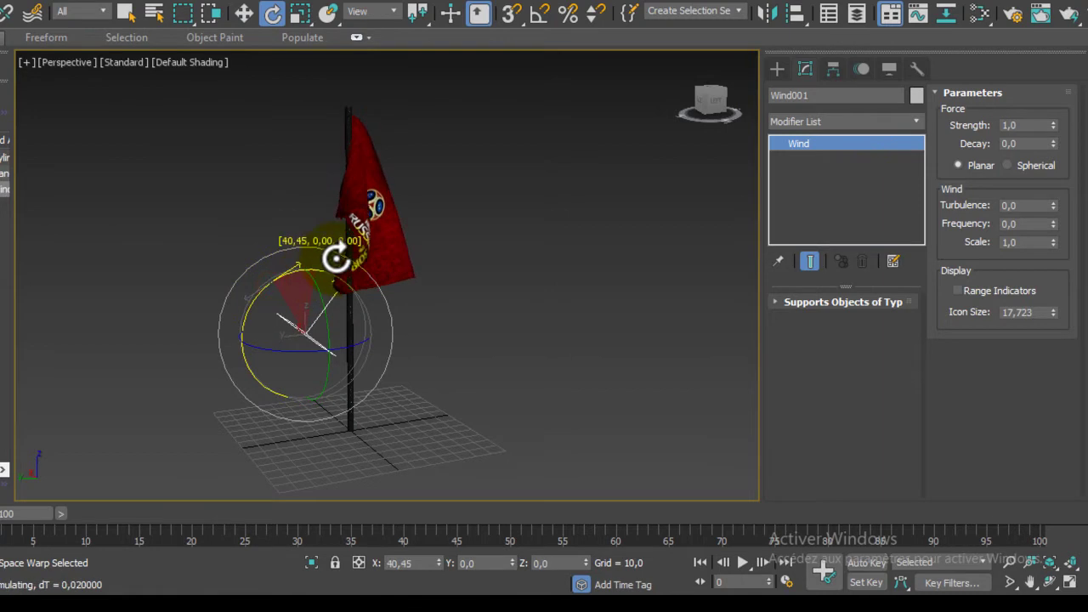
mouse_move(529, 335)
middle_mouse_down("alt")
mouse_move(653, 364)
mouse_move(661, 382)
middle_mouse_up("alt")
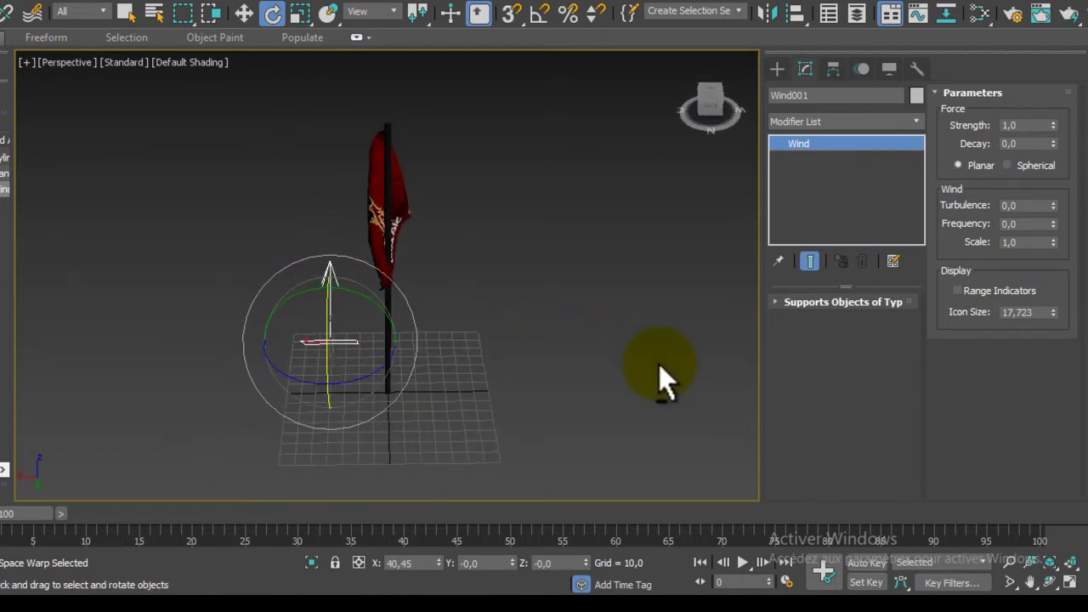
Reset Wind001's X position to 0, raise it beside the flag, and aim it at the cloth.
key("w")
left_click_drag(275, 345, 331, 364)
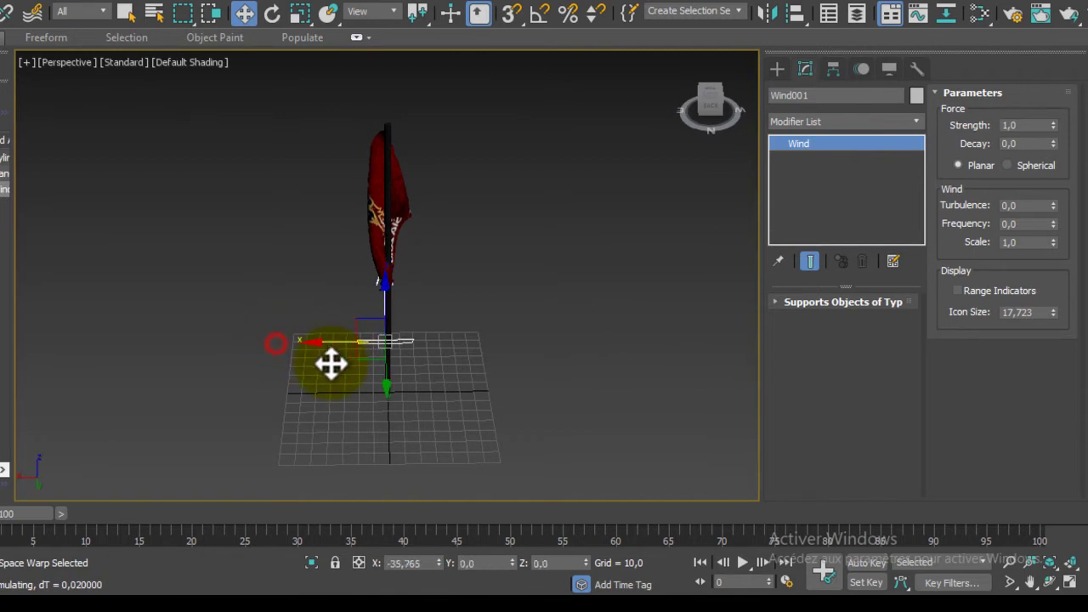
right_click(439, 563)
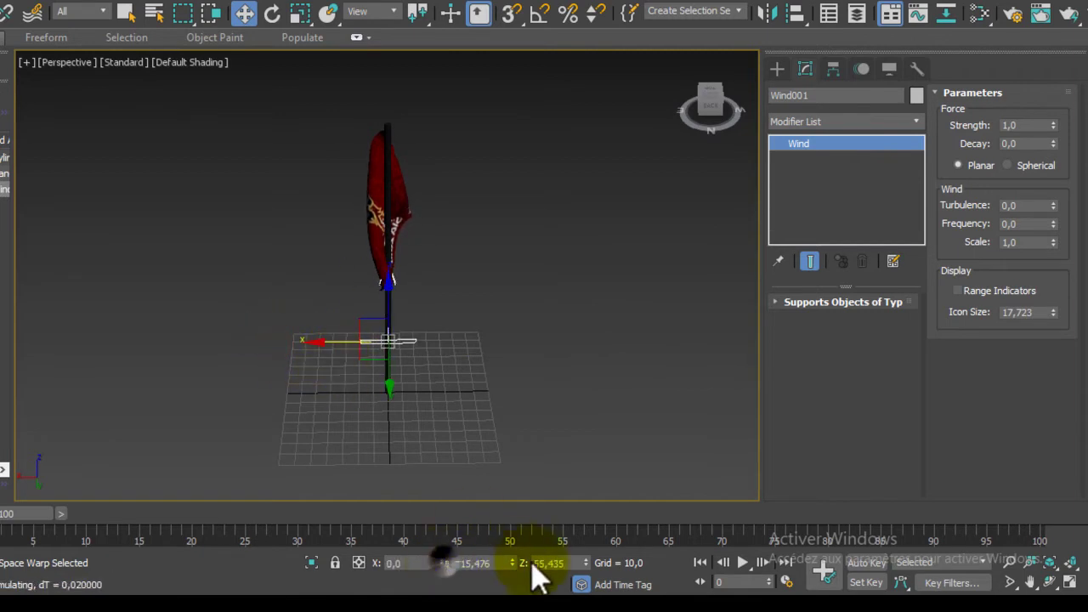
mouse_move(545, 413)
middle_mouse_down("alt")
mouse_move(418, 381)
mouse_move(388, 337)
middle_mouse_up("alt")
left_click_drag(346, 310, 299, 272)
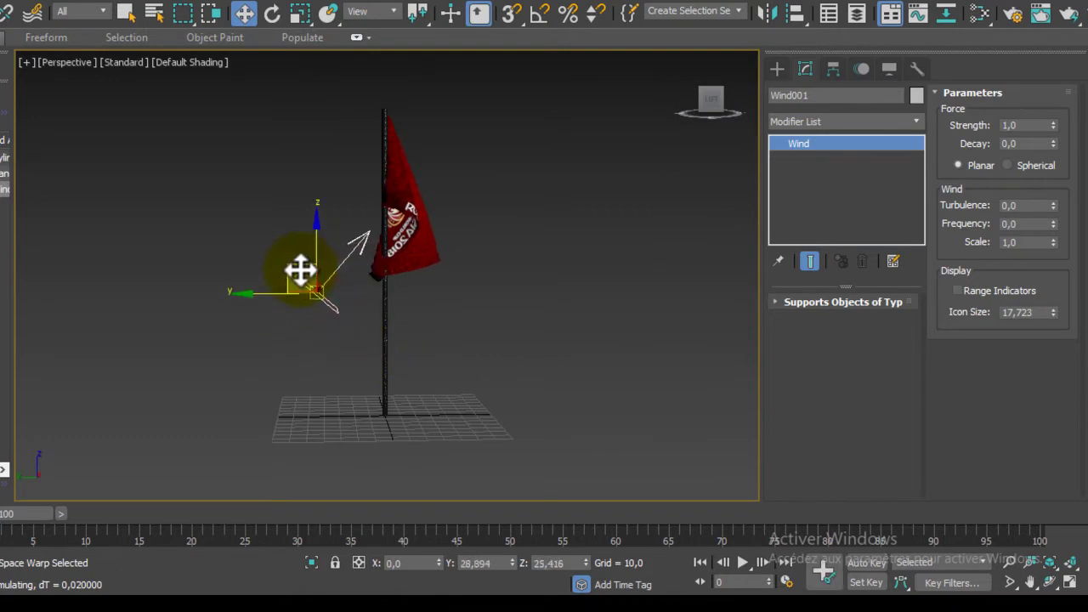
key("e")
left_click_drag(370, 266, 388, 286)
type("5")
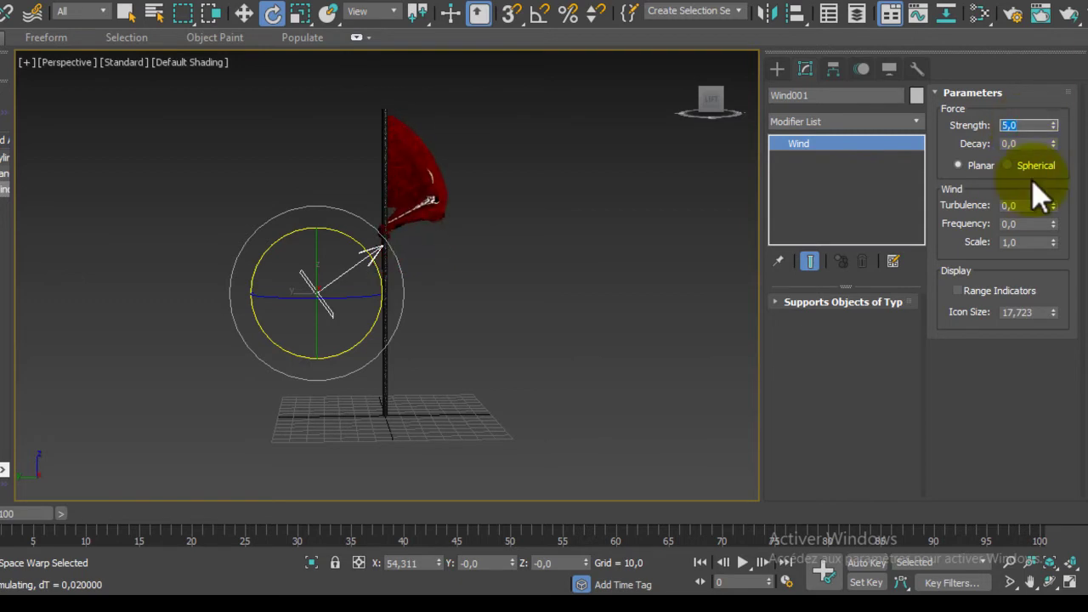
Pan the viewport to recentre the flag under the stronger 5.0 wind.
middle_click_drag(424, 267, 425, 342)
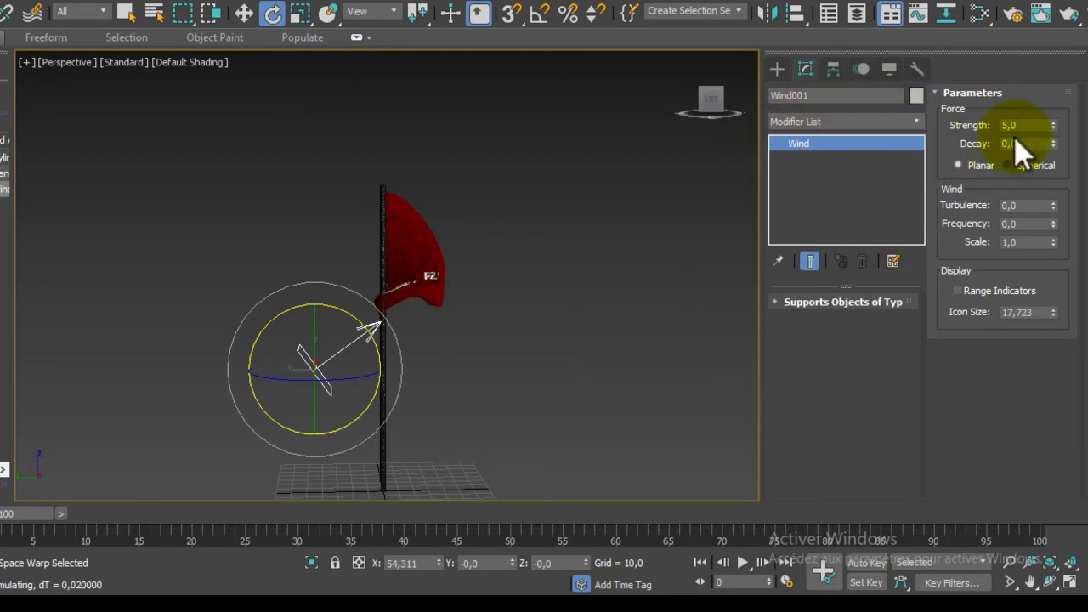
Stop the flag's cloth simulation, reset it to flat, and rerun Simulate Local.
left_click(414, 223)
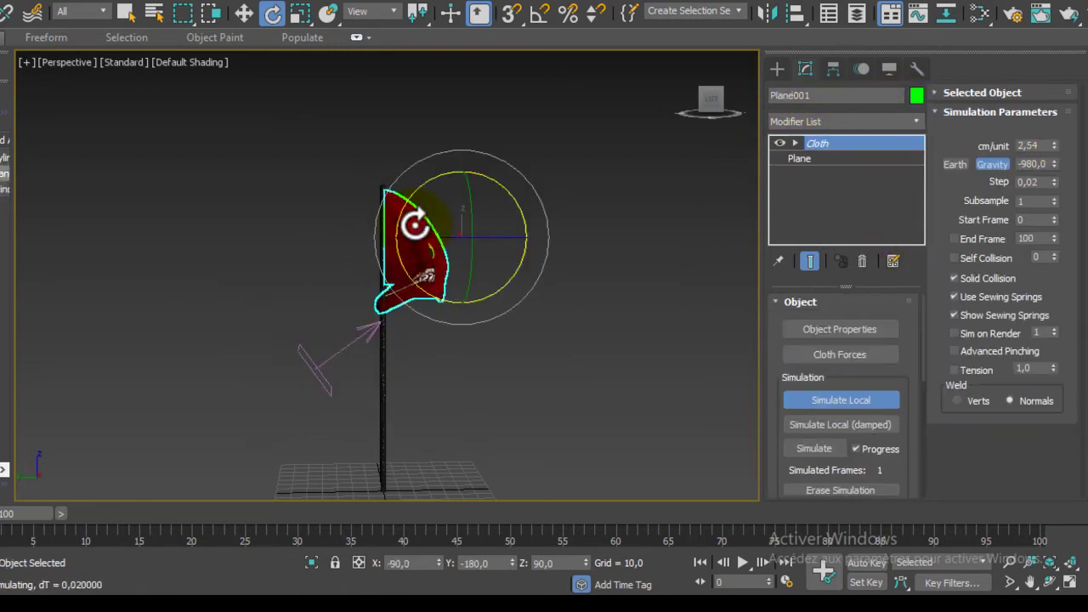
left_click(861, 397)
left_click_drag(914, 374, 908, 257)
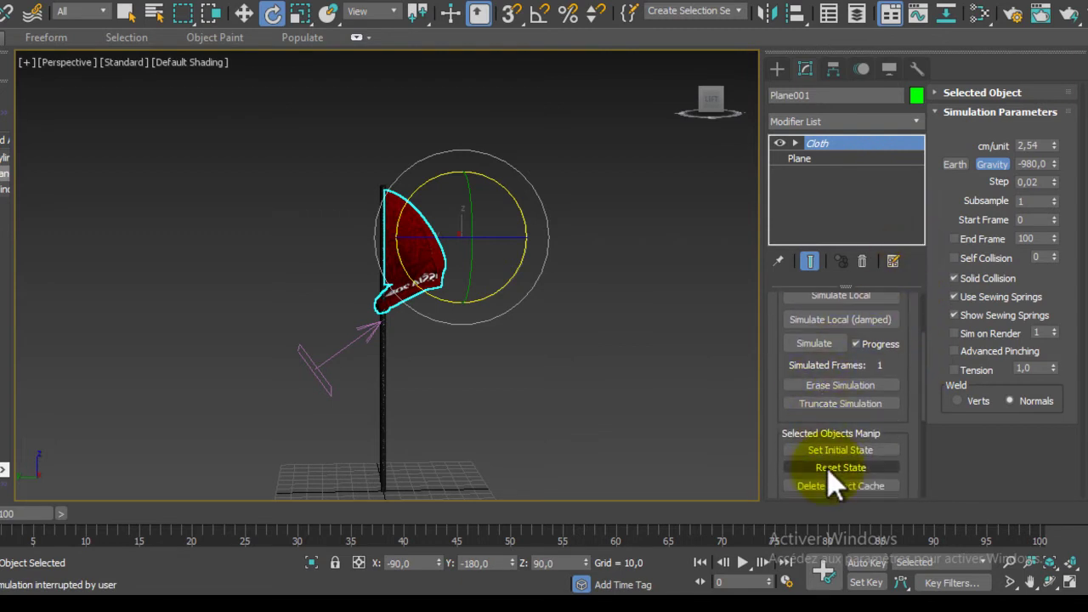
left_click(830, 470)
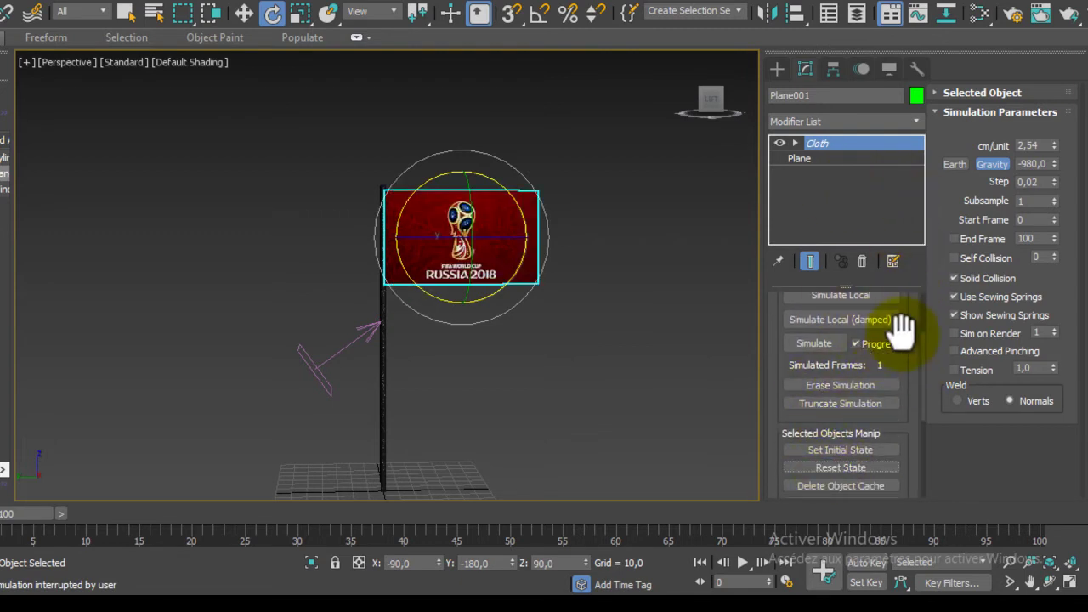
left_click_drag(904, 380, 904, 485)
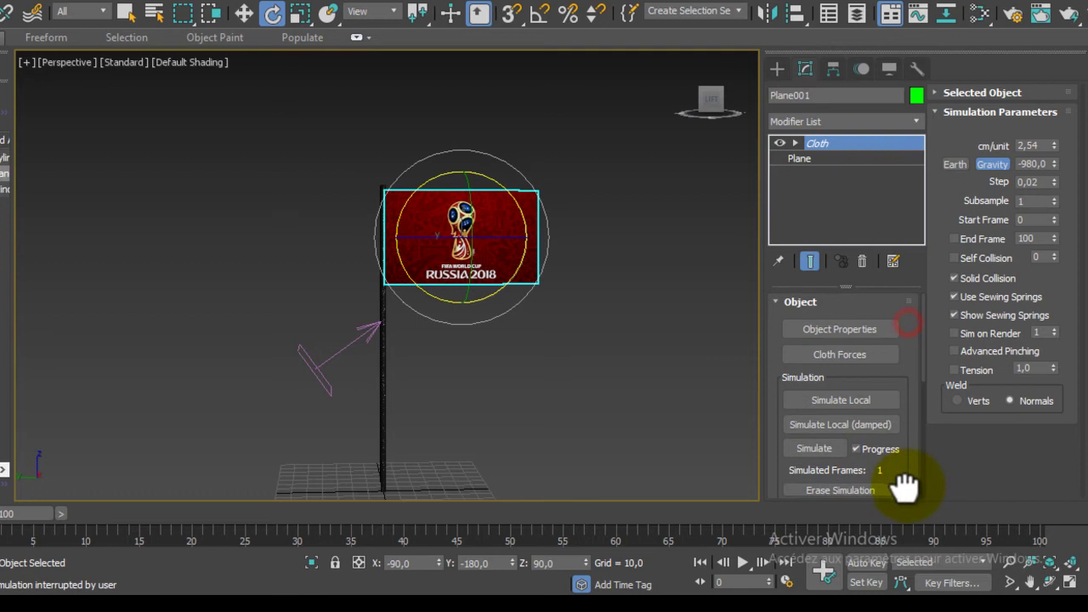
left_click(866, 400)
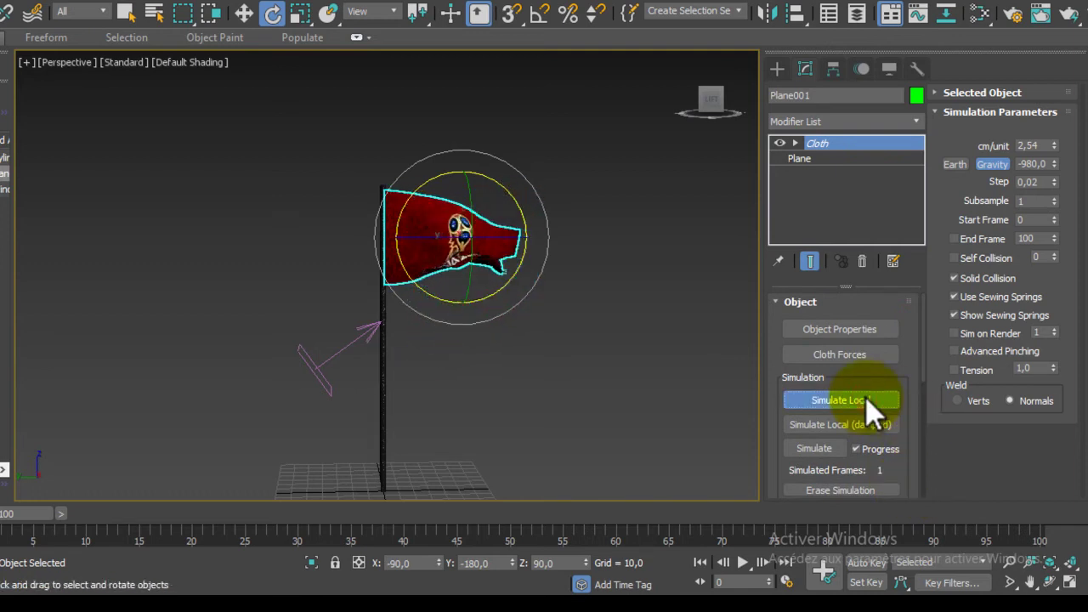
Tilt Wind001 slightly further, to about 61.7° on X.
middle_click_drag(484, 387, 486, 332)
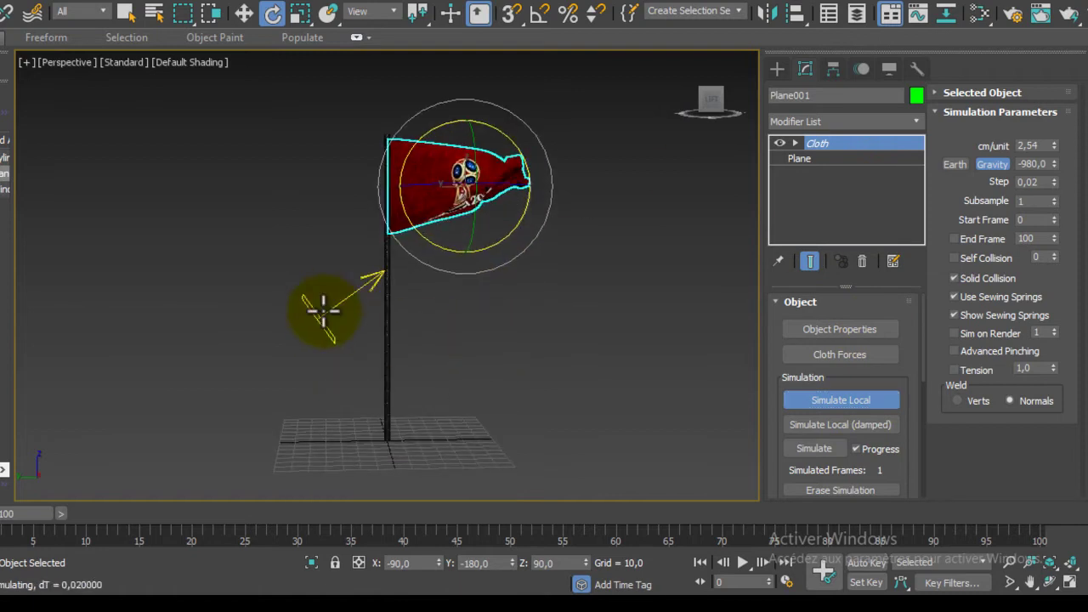
left_click(323, 310)
mouse_move(361, 270)
left_mouse_down()
mouse_move(365, 279)
mouse_move(303, 347)
left_mouse_up()
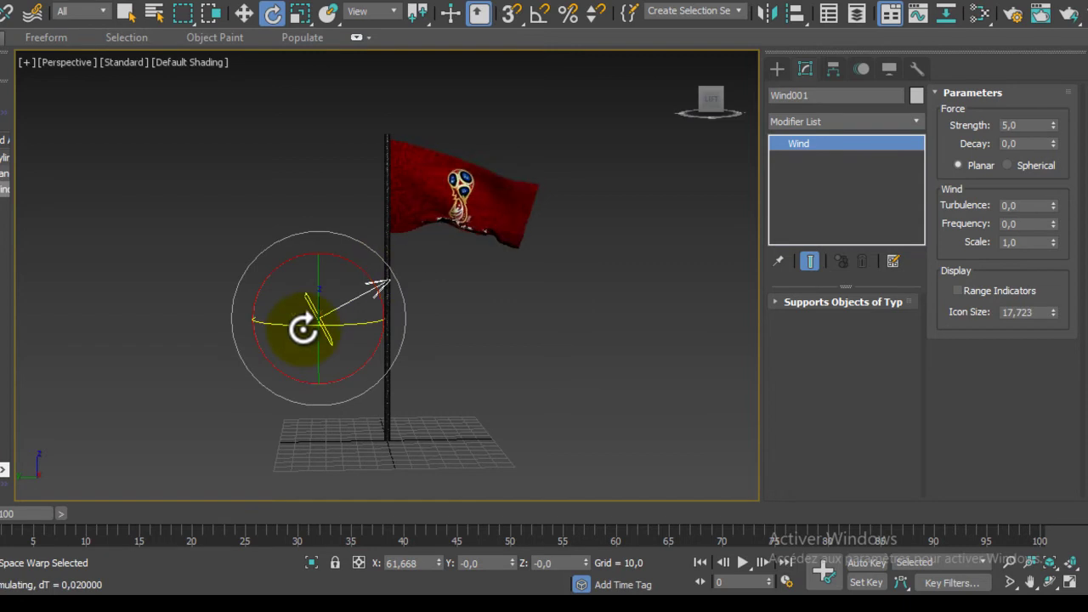
Raise Wind001 beside the flag to about 117.3 on Z, then frame the waving cloth.
key("w")
left_click_drag(301, 296, 283, 238)
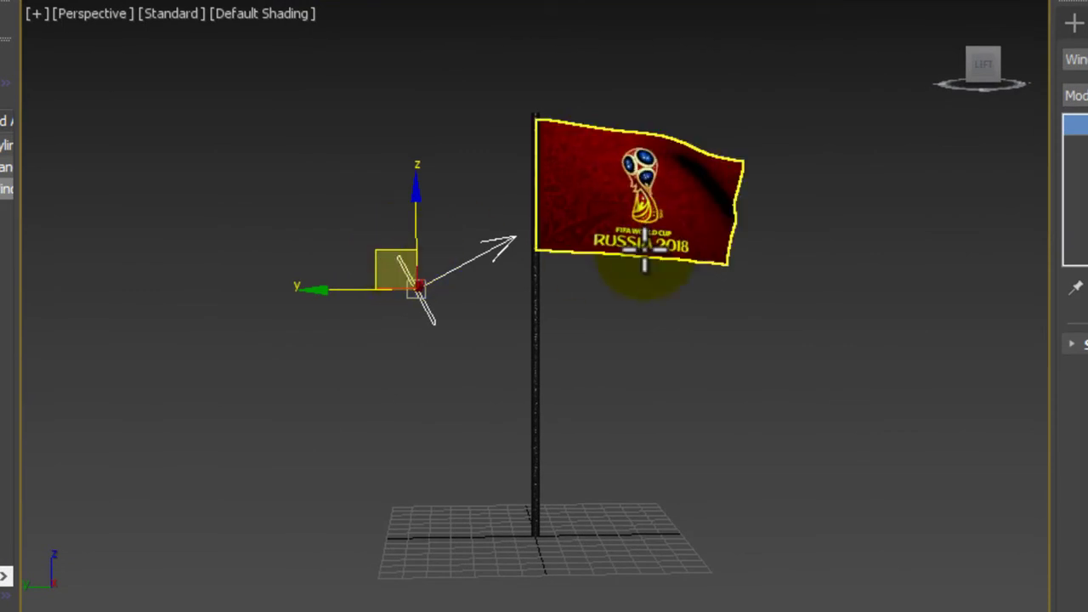
scroll(671, 251, "up", 3)
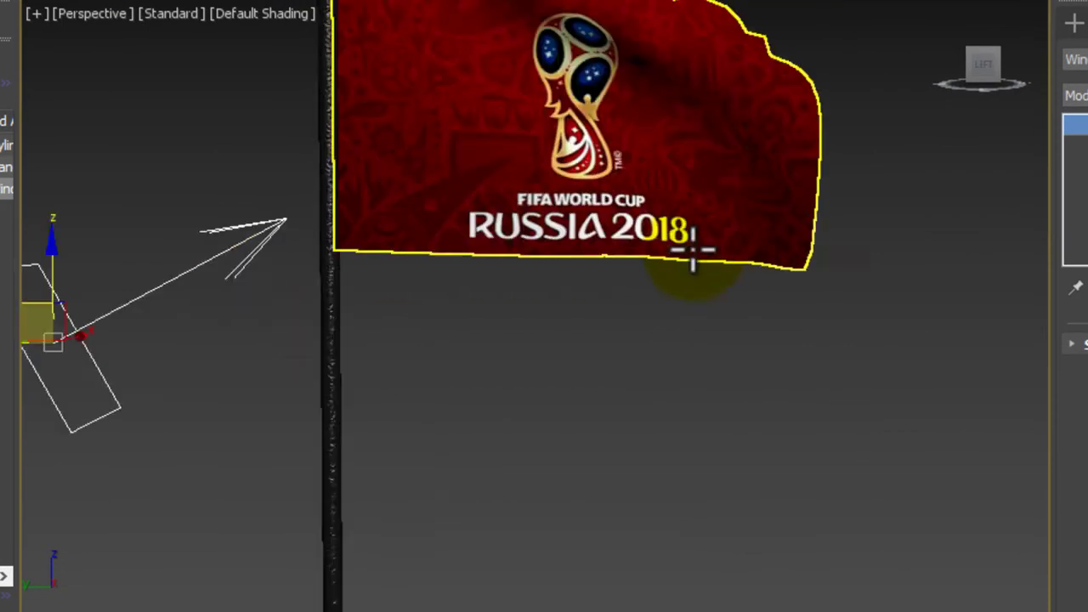
scroll(722, 289, "up", 3)
mouse_move(546, 275)
middle_mouse_down("alt")
mouse_move(570, 304)
mouse_move(394, 252)
mouse_move(561, 263)
middle_mouse_up("alt")
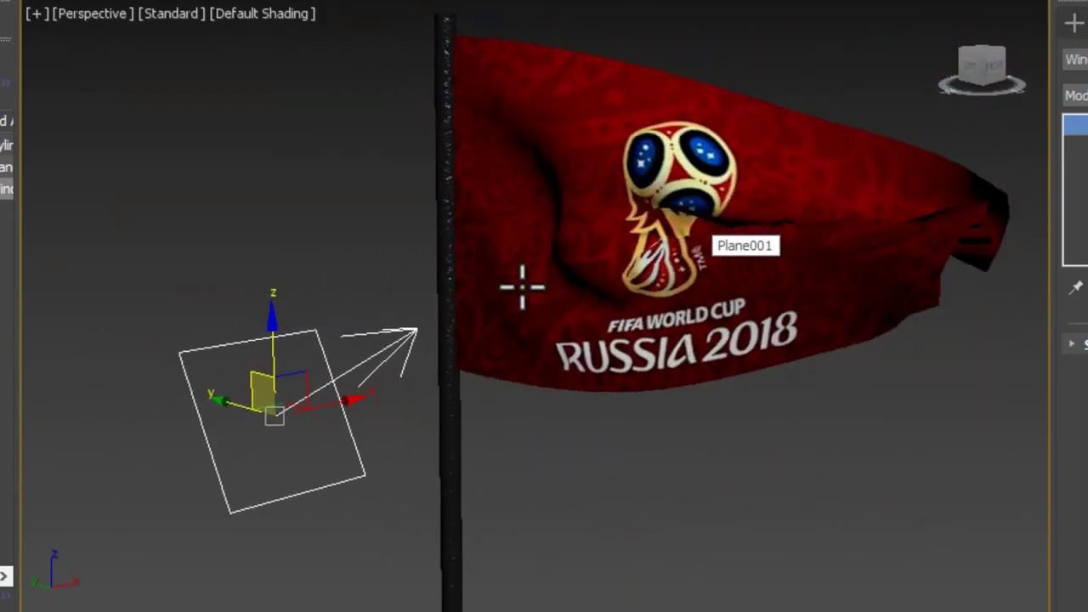
middle_click_drag(668, 286, 661, 306)
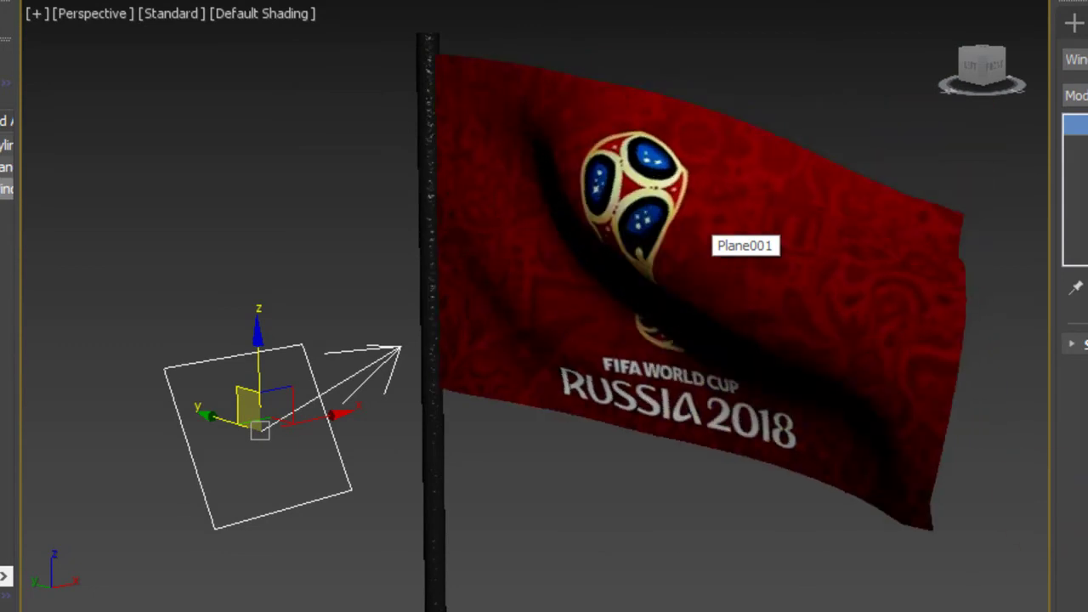